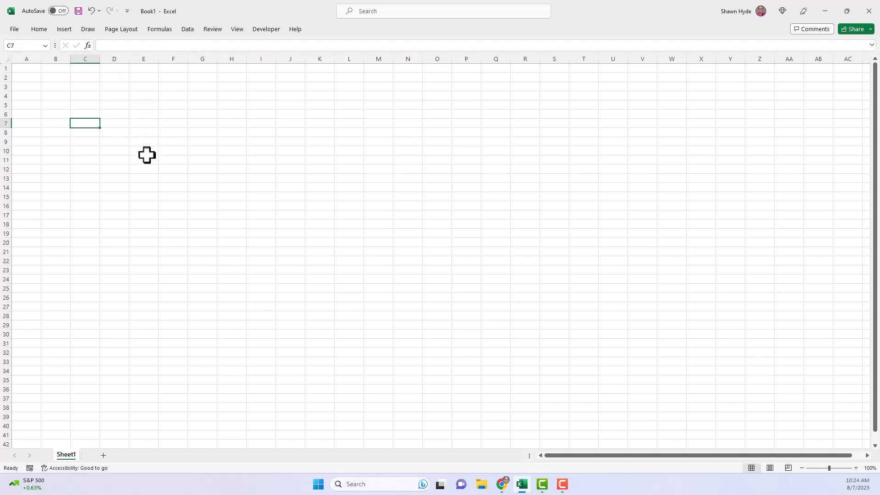
- Set the ribbon display option to always show the ribbon
key(alt)
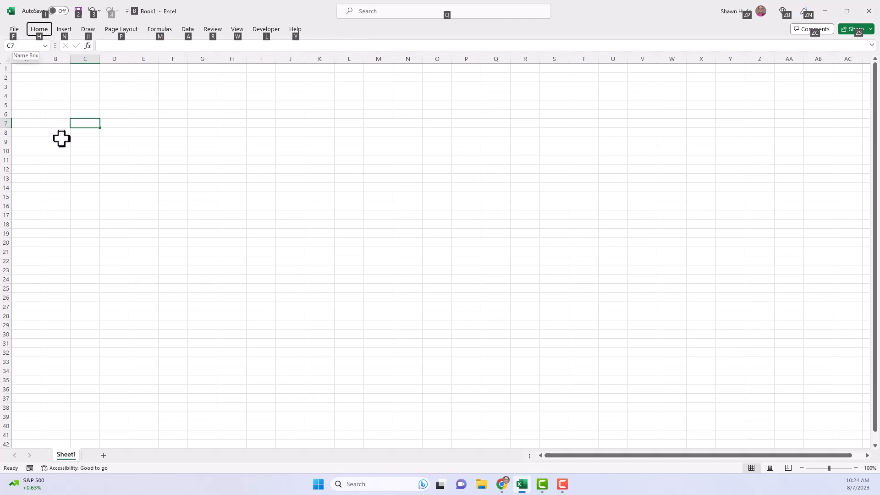
key(h)
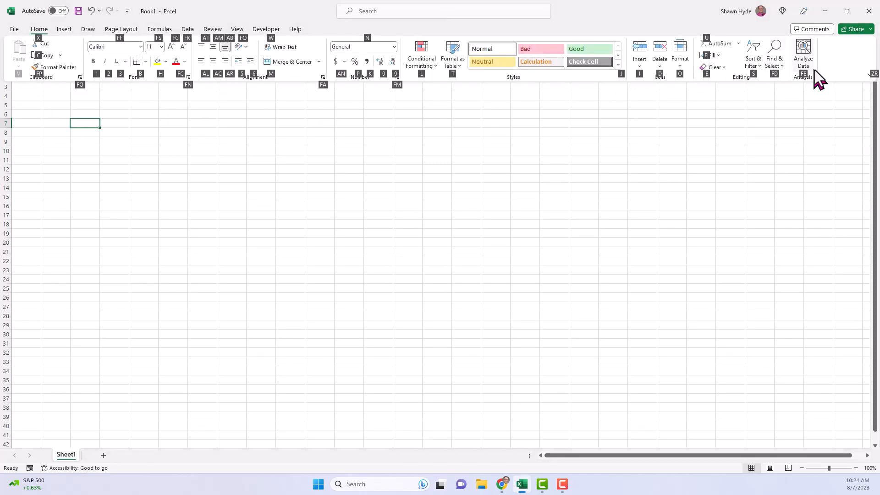
click(870, 75)
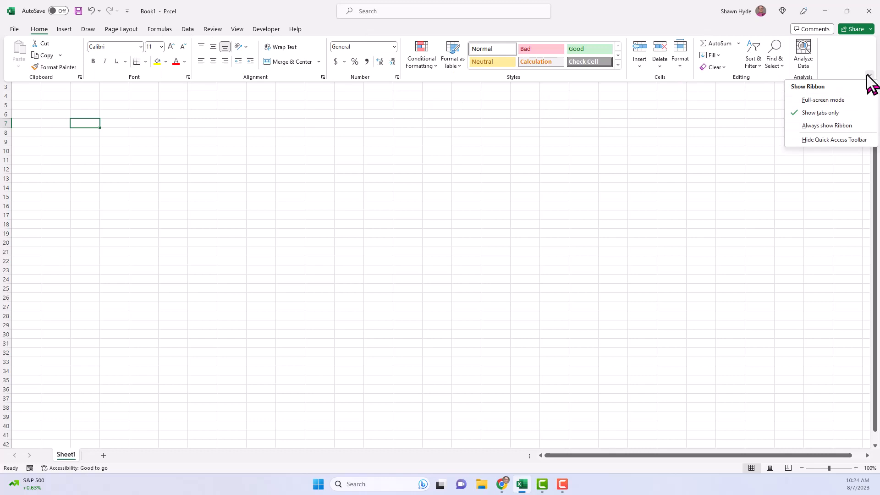
click(844, 125)
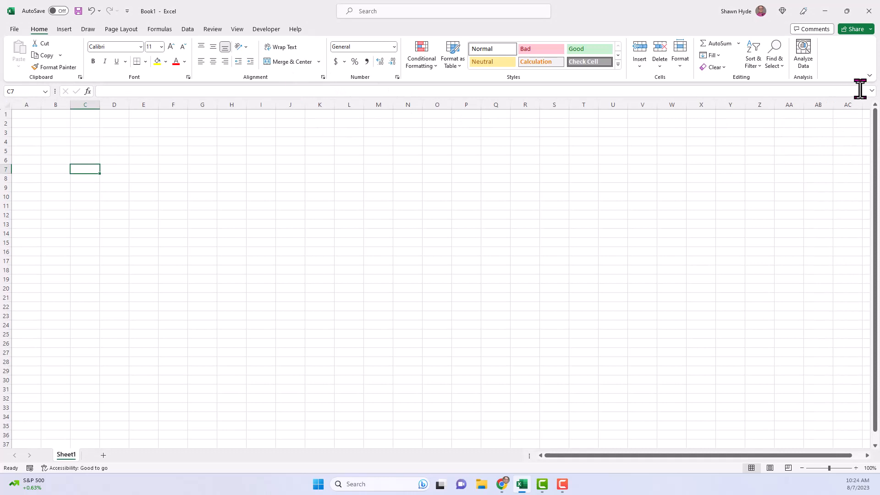
click(870, 75)
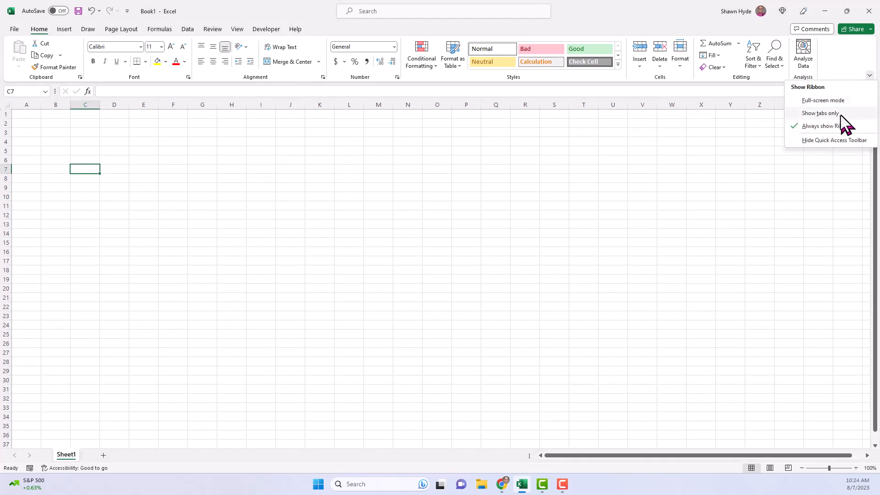
click(847, 129)
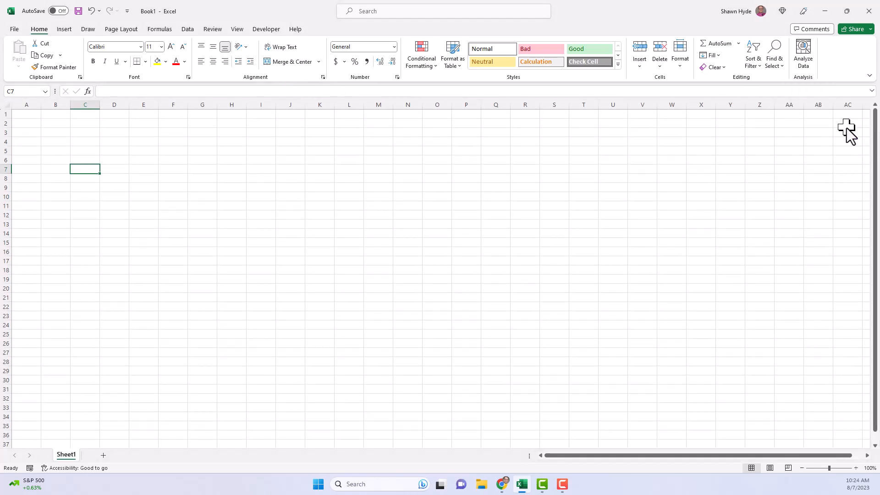
click(496, 196)
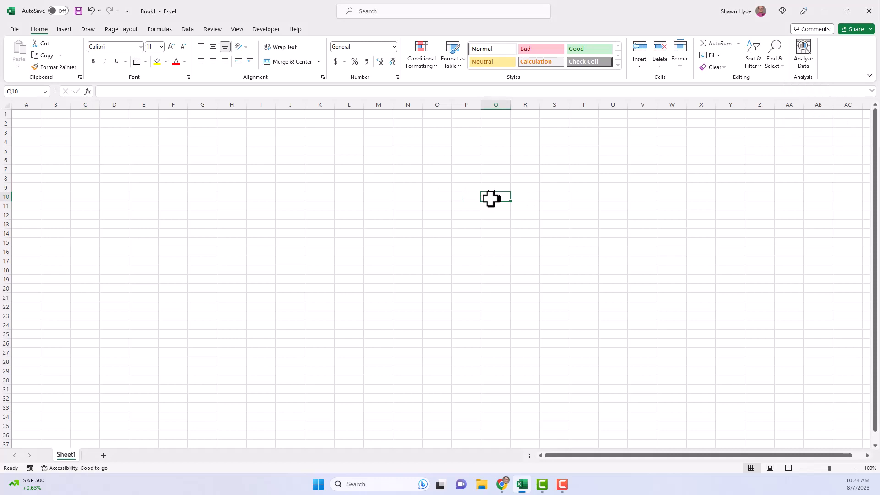
- Set the ribbon display option to show tabs only and select cell D8
click(869, 75)
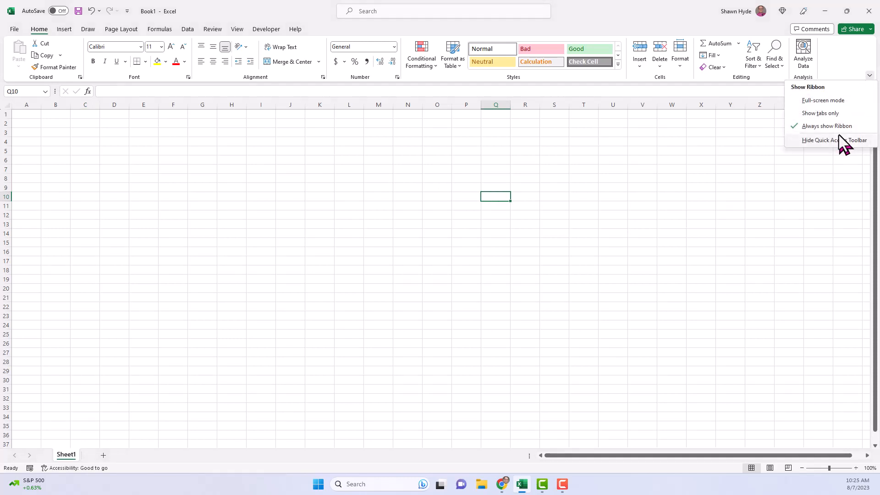
click(831, 111)
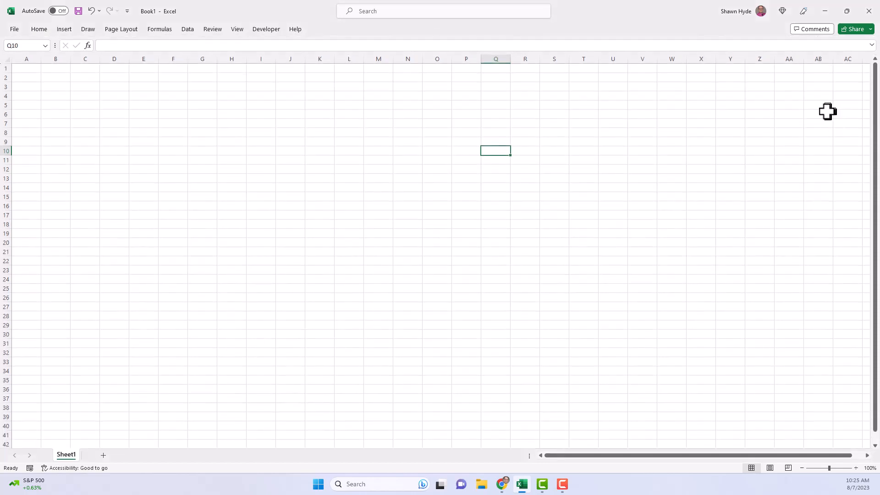
click(123, 132)
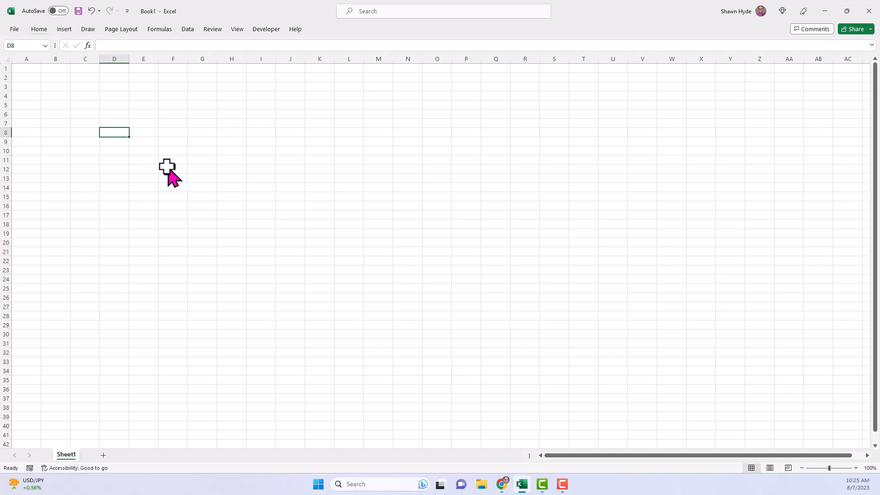
key(alt)
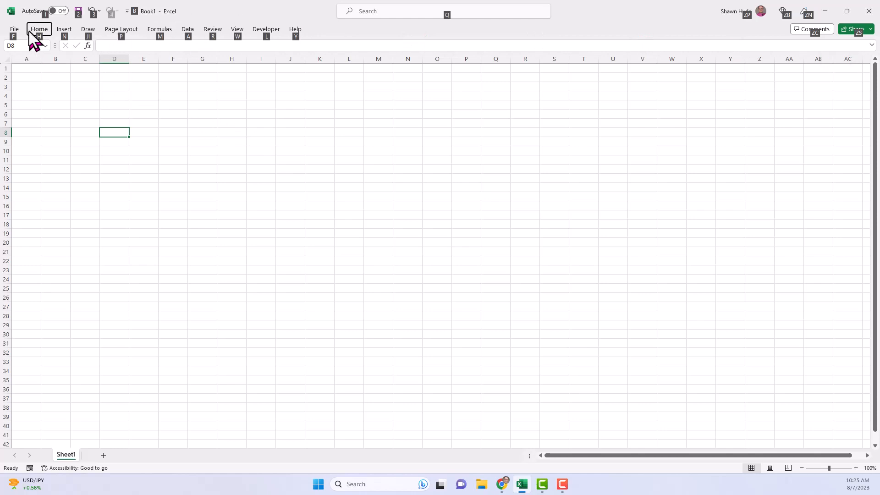
key(h)
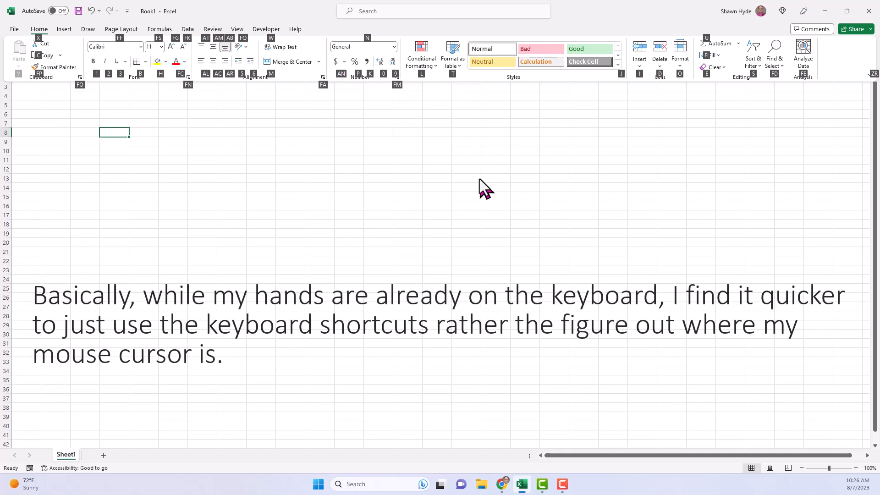
key(Escape)
key(Escape)
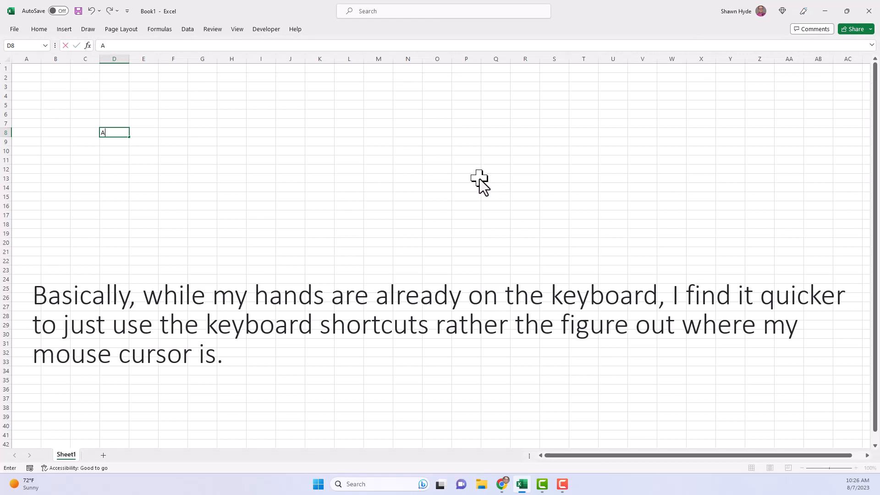
- Enter the staggered labels "Asssets" in D8, "Current Assets" in E9 and "Cash" in F10
text(Asssets)
key(Return)
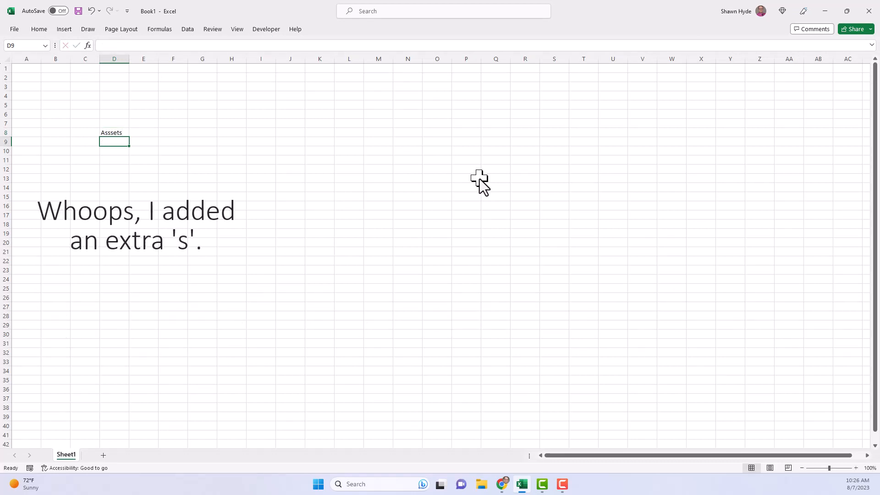
key(Right)
text(C)
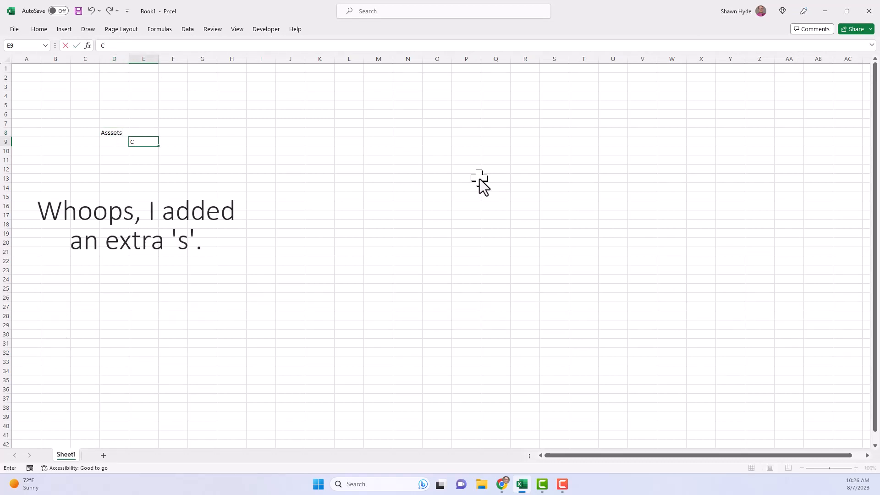
text(urrent Assets)
key(Return)
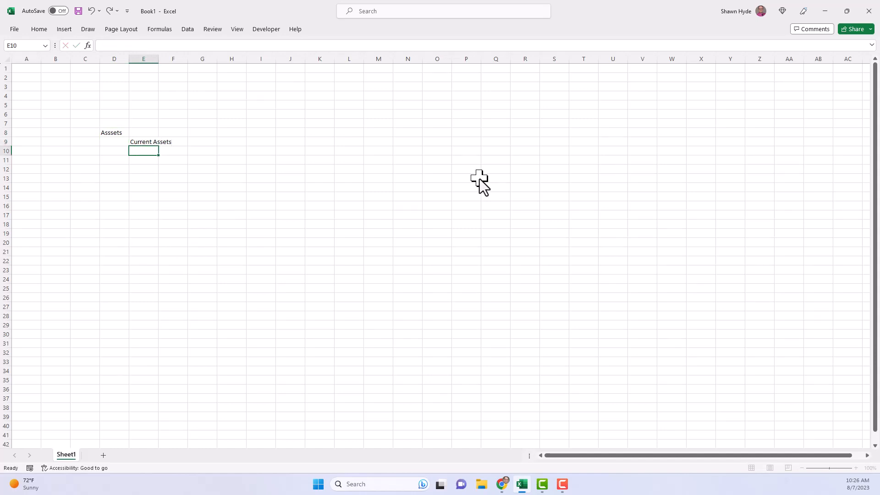
key(Right)
text(Cash)
key(Return)
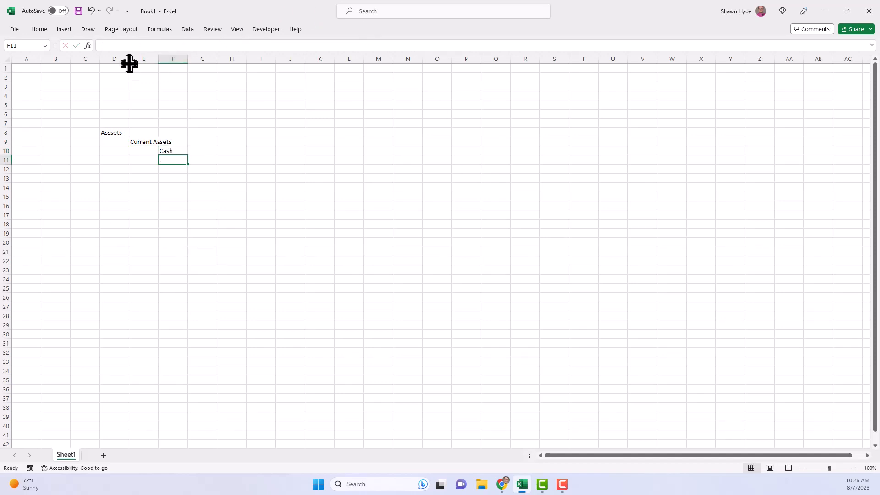
- Try narrowing columns D and E so the staggered labels look indented, and undo both width changes
mouse_move(129, 60)
mouse_down()
mouse_move(110, 61)
mouse_move(135, 59)
mouse_move(120, 59)
mouse_up()
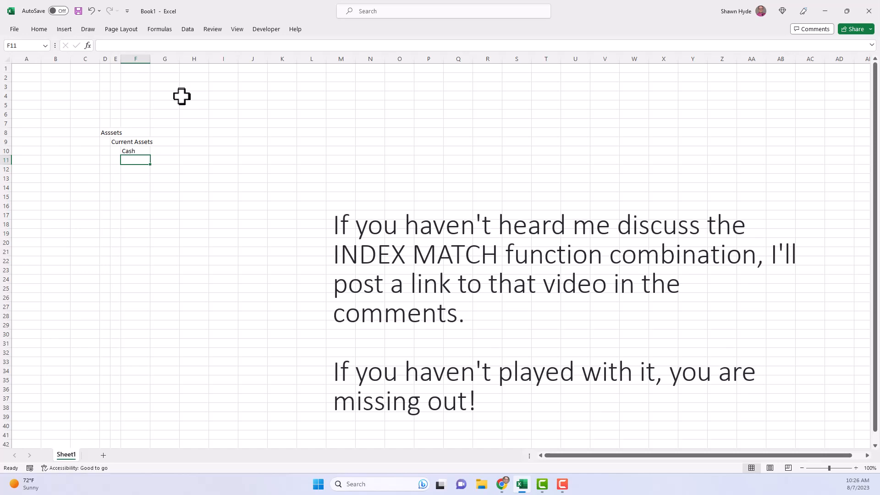
key(ctrl+z)
key(ctrl+z)
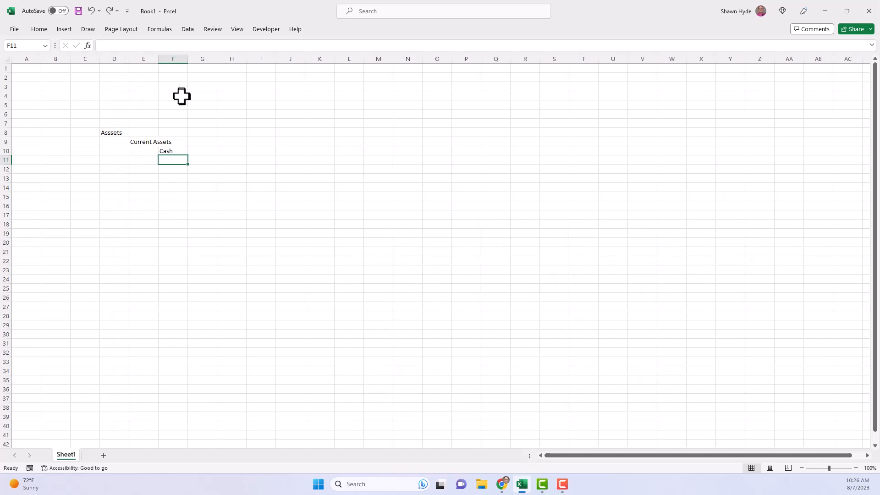
- Move the "Current Assets" label from E9 to D9
key(Up)
key(Left)
key(Up)
key(ctrl+c)
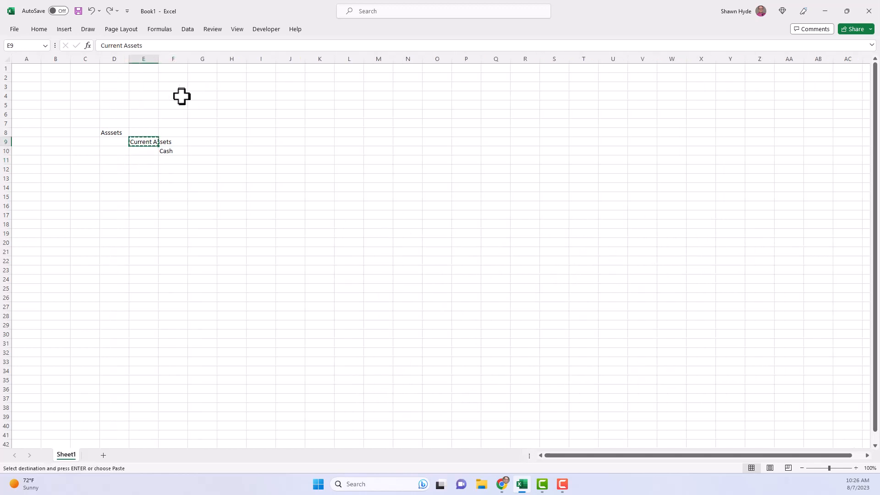
key(Left)
key(ctrl+v)
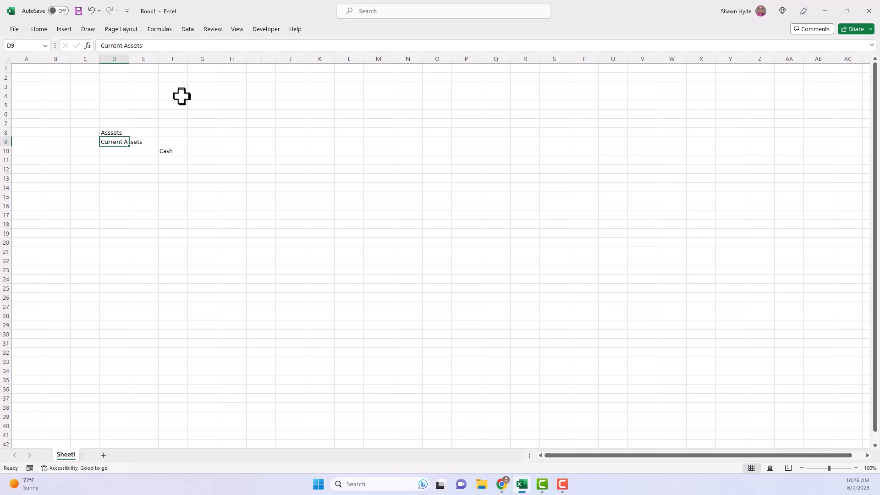
- Move the "Cash" label from F10 to D10
key(Right)
key(Right)
key(Down)
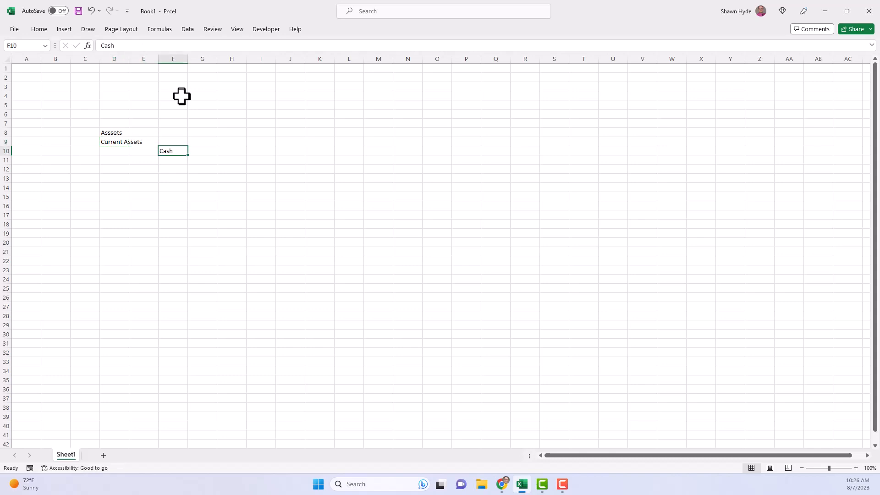
key(ctrl+x)
key(Left)
key(Left)
key(ctrl+v)
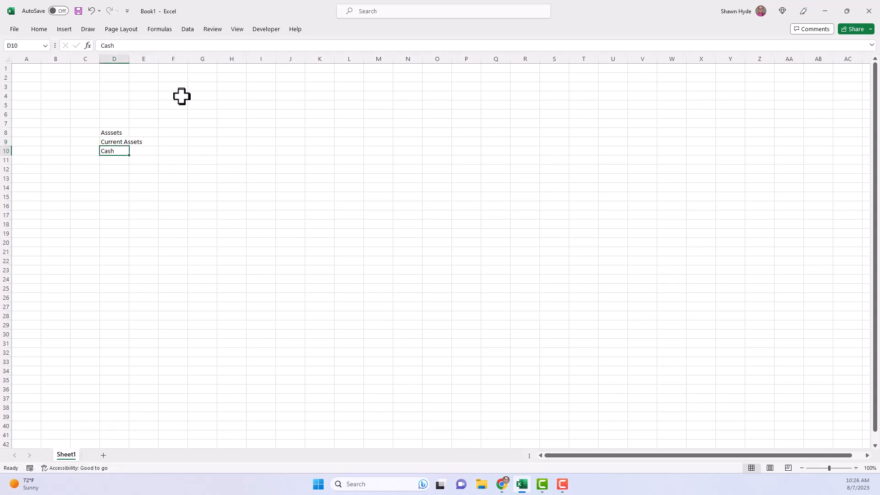
- Increase the indent of the "Current Assets" label in D9 by one level
key(Up)
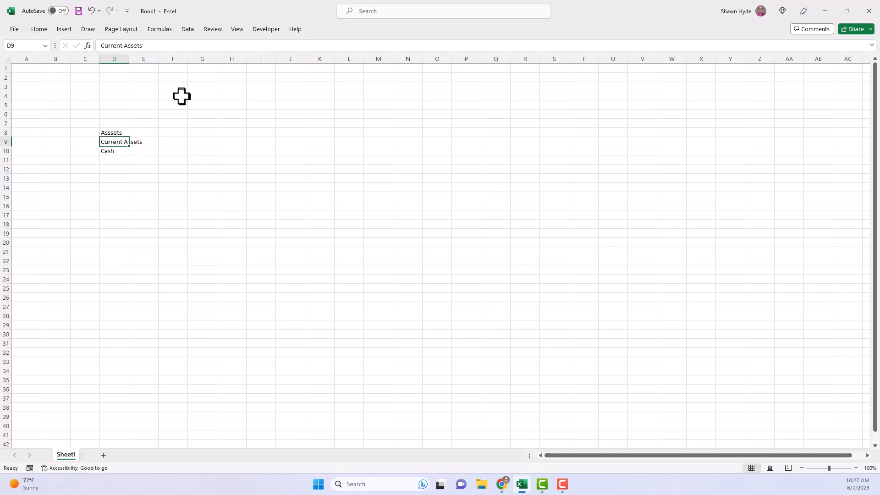
key(alt)
key(h)
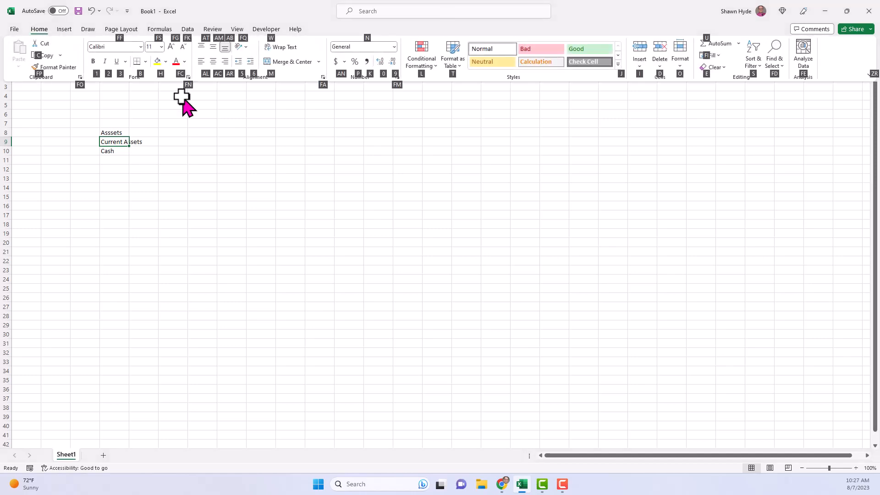
key(6)
- Increase the indent of the "Cash" label in D10 by two levels
key(Down)
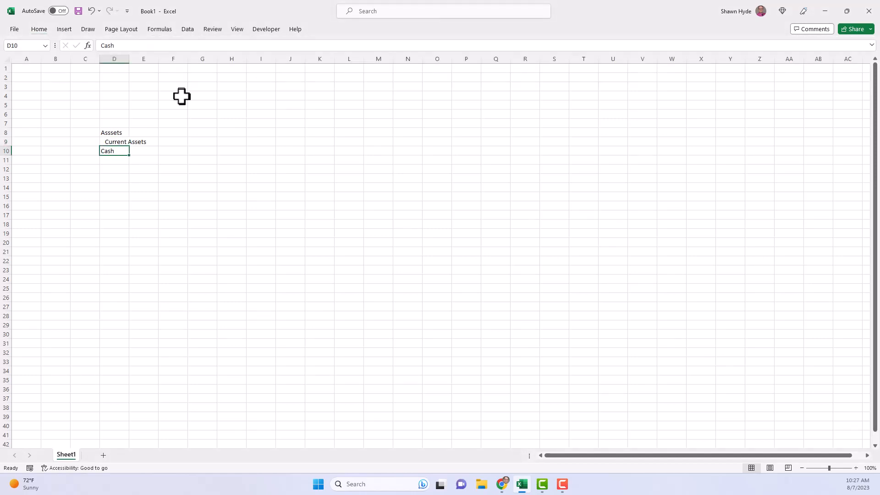
key(alt)
key(h)
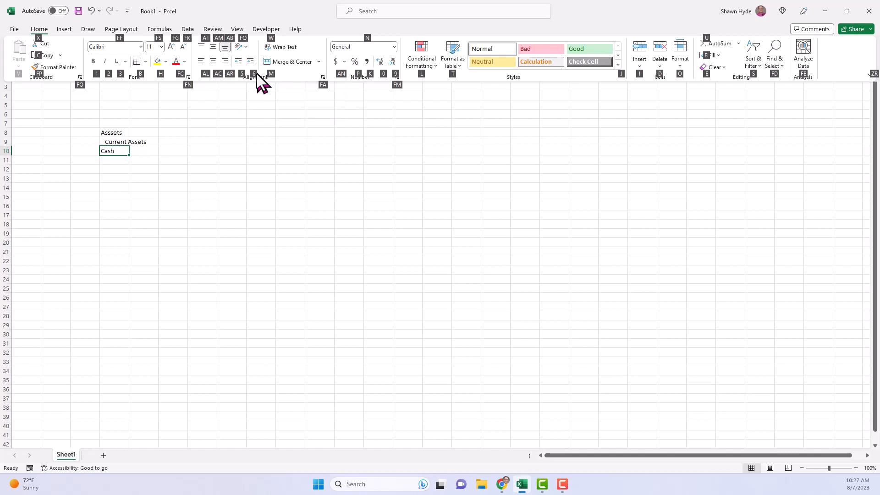
key(6)
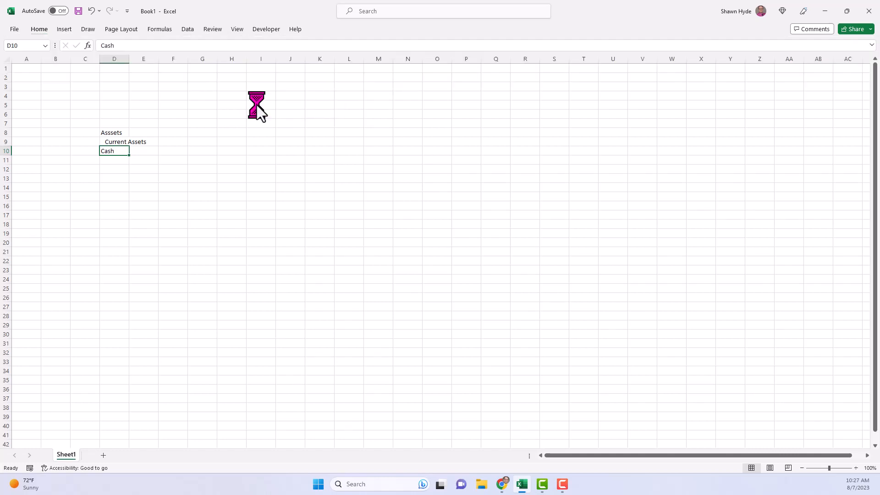
key(alt+h)
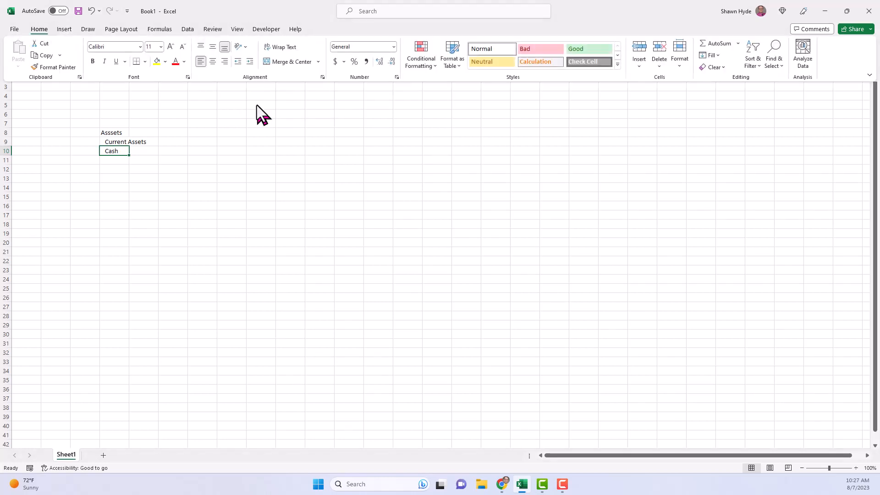
key(6)
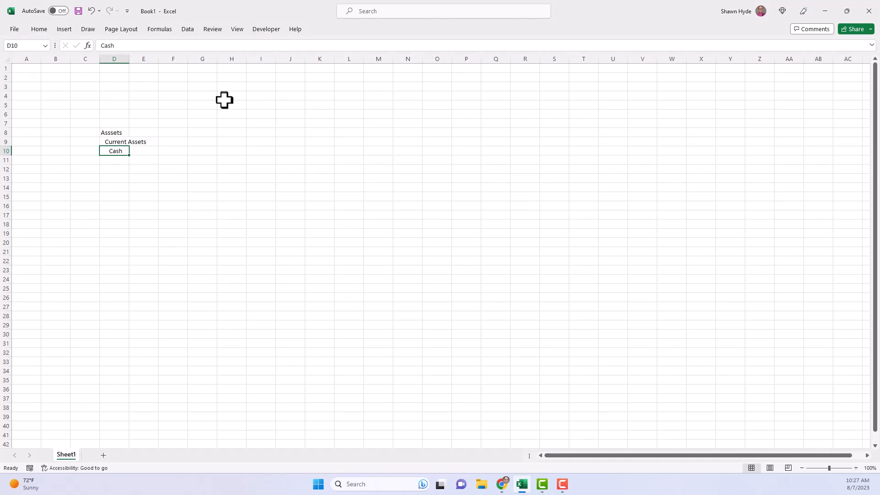
- AutoFit the width of column D to the "Current Assets" label in D9
key(Up)
key(alt+h)
key(o)
key(i)
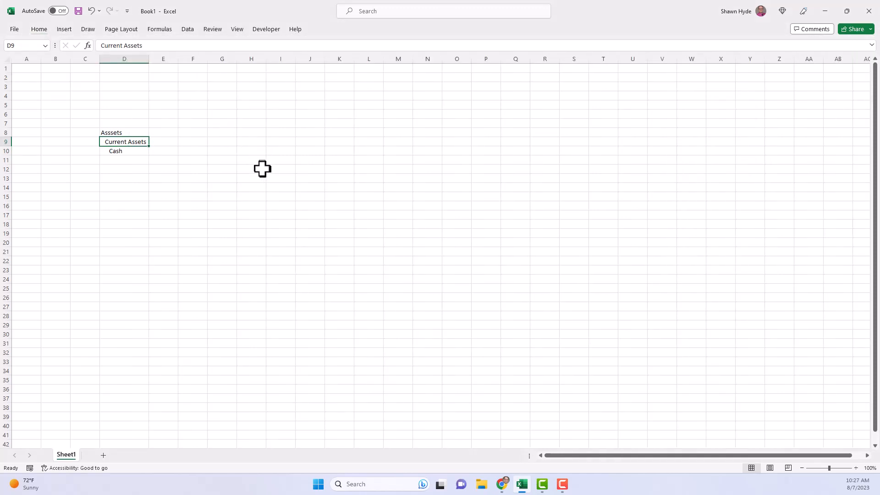
key(alt+h)
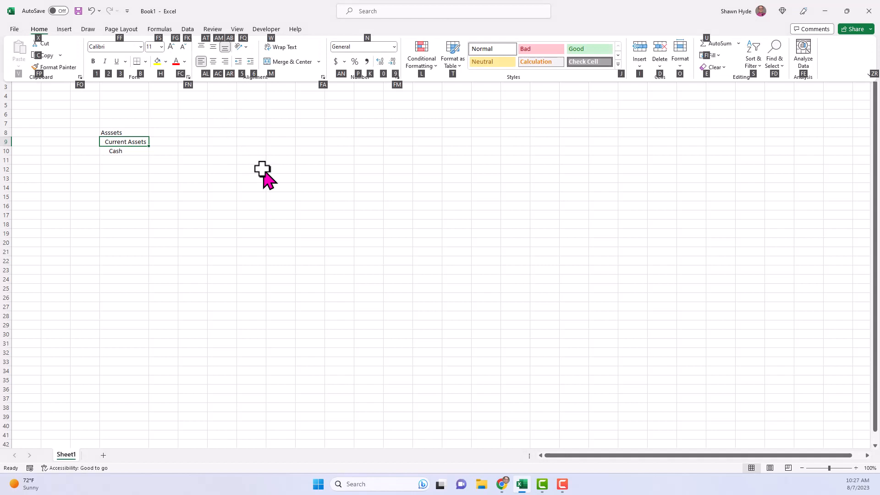
click(679, 63)
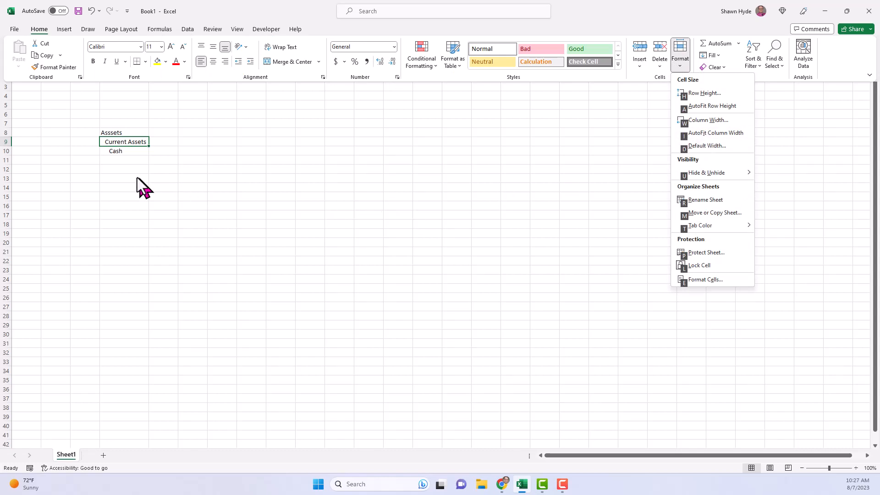
click(126, 171)
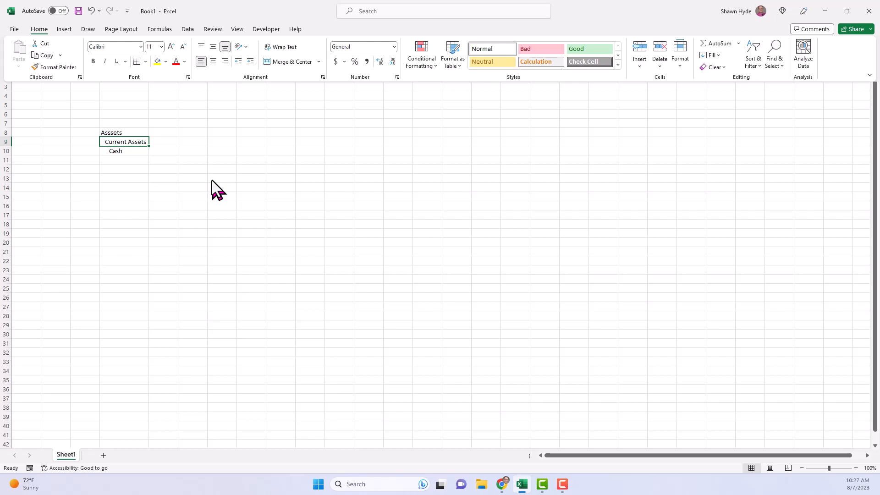
- Copy the "Current Assets" label from D9 to F9
key(ctrl+c)
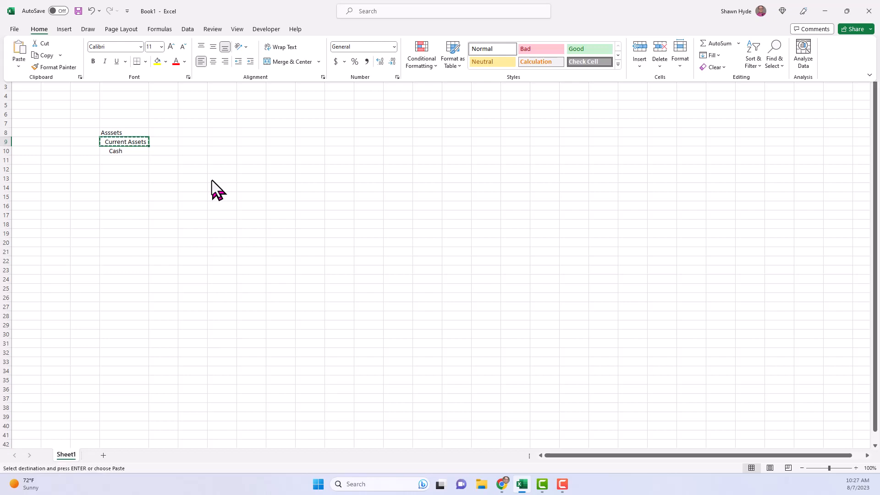
click(188, 142)
click(192, 143)
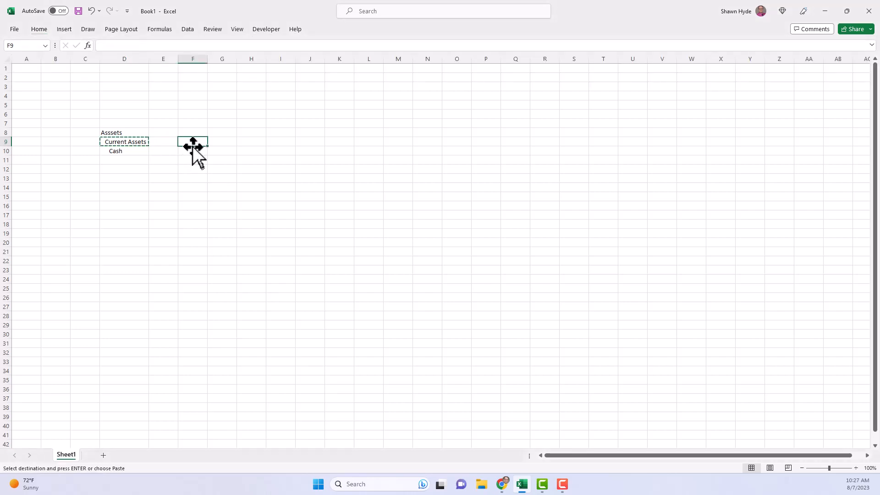
key(ctrl+v)
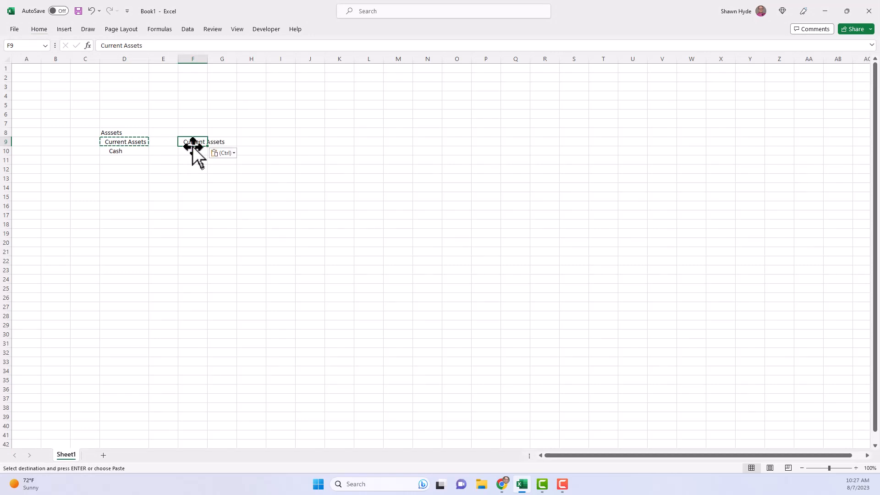
- Move the "Current Assets" label from D9 to I9 using cut and paste
key(Left)
key(Left)
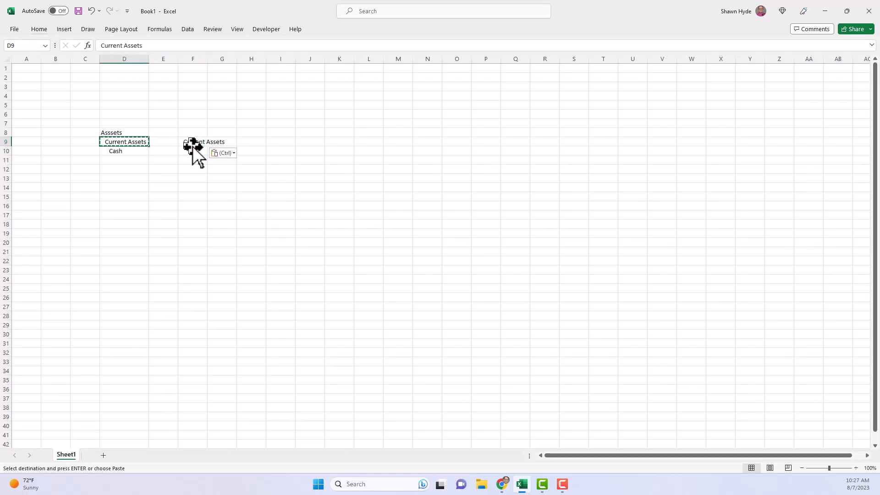
key(Right)
key(Right)
key(Right)
key(Right)
key(Right)
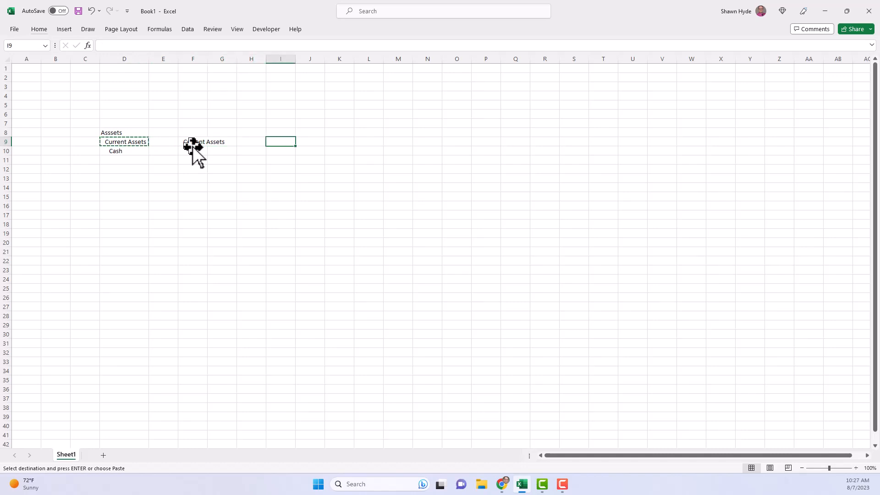
key(Return)
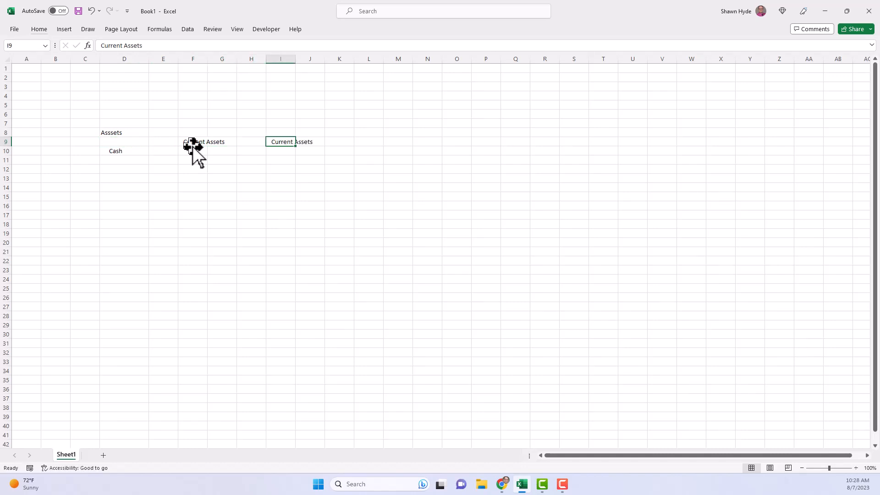
- Undo the move of "Current Assets" to I9 and the copy pasted in F9
key(ctrl+z)
key(ctrl+z)
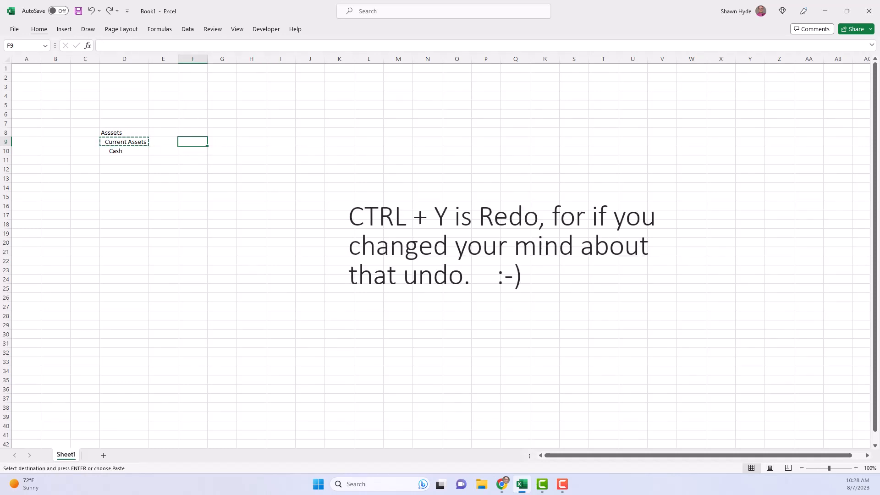
- Switch to Chrome and view the Windows 10 and Windows 11 versions of Microsoft's "Keyboard shortcuts in Windows" page
drag(0, 146, 129, 12)
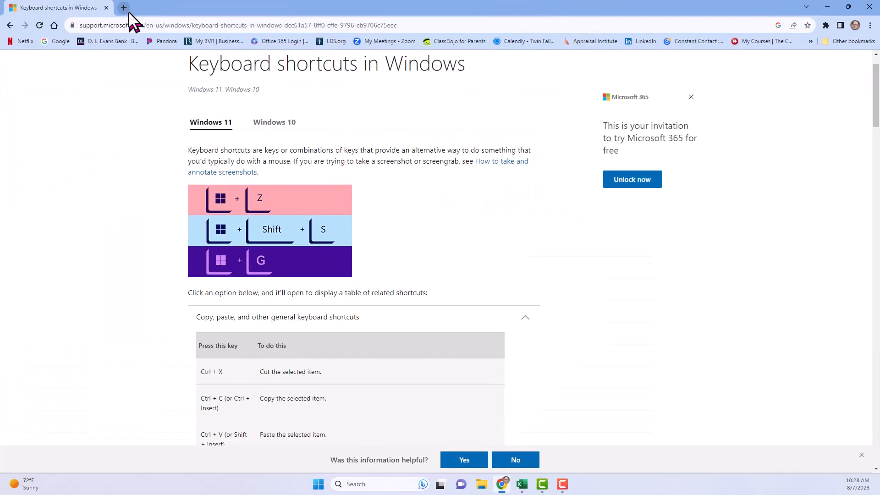
click(152, 25)
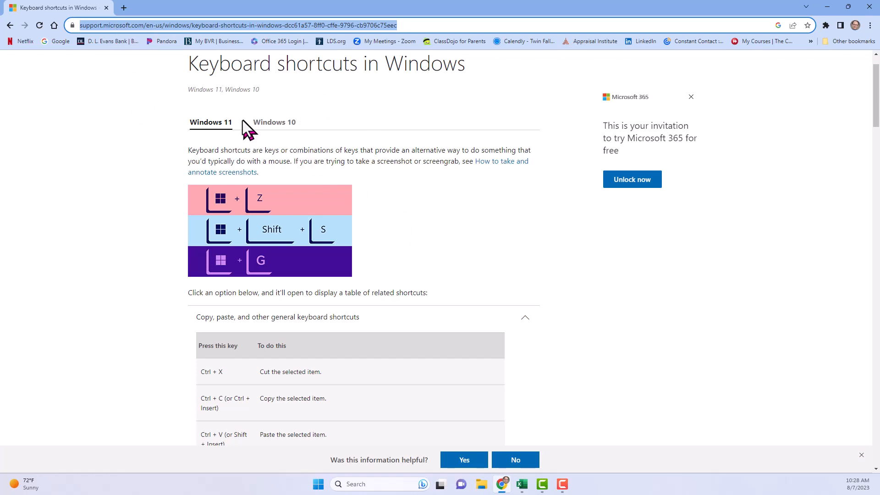
click(268, 123)
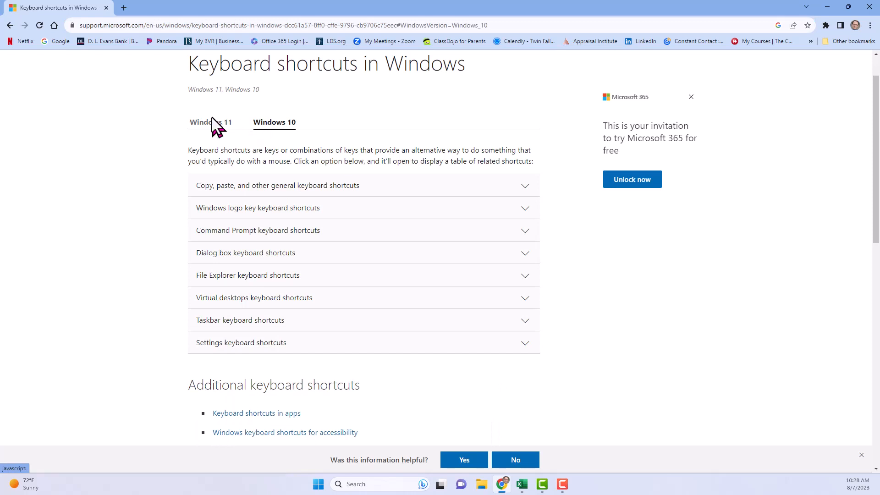
click(197, 125)
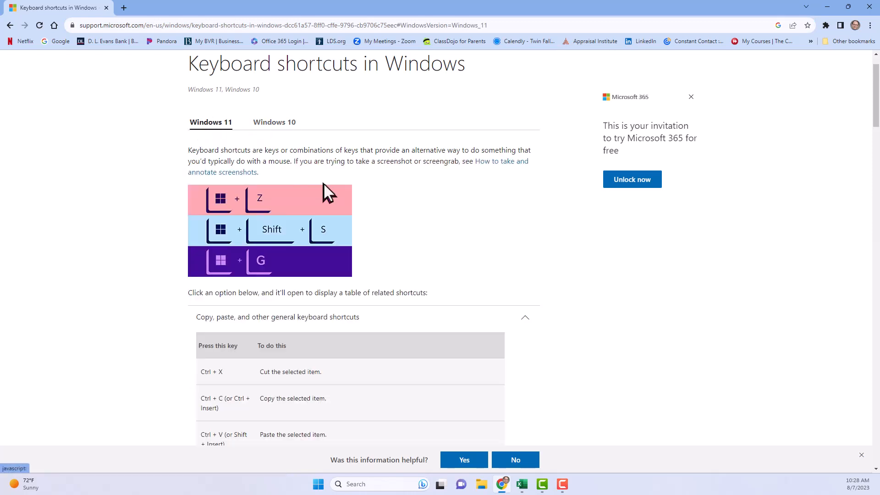
- Examine the Windows 11 table of copy, paste and other general keyboard shortcuts, and return to Excel
scroll(388, 230, down, 1)
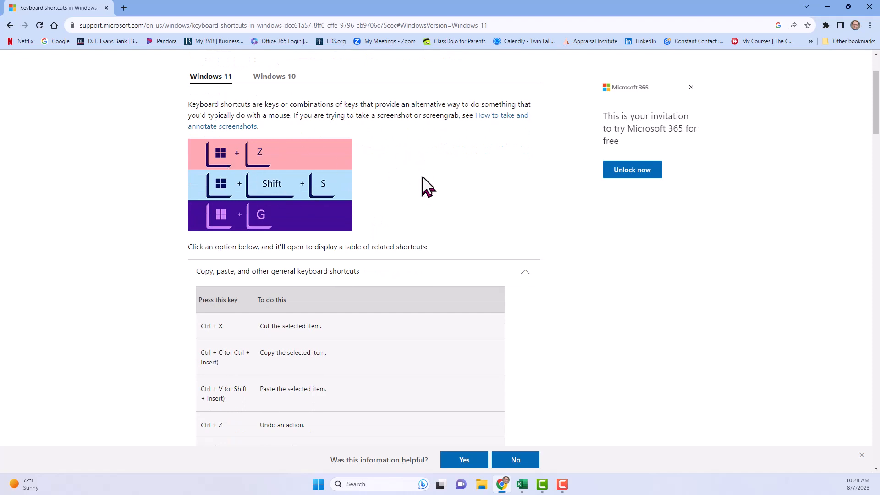
scroll(426, 177, down, 3)
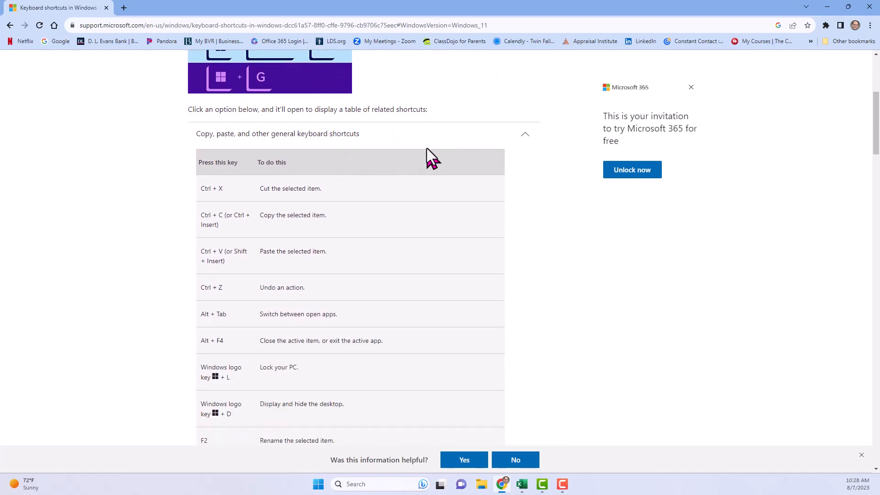
click(522, 132)
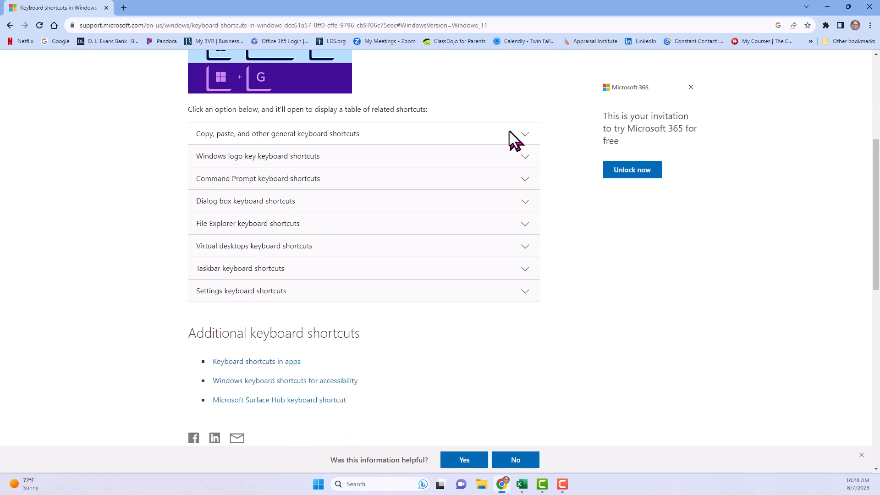
click(386, 132)
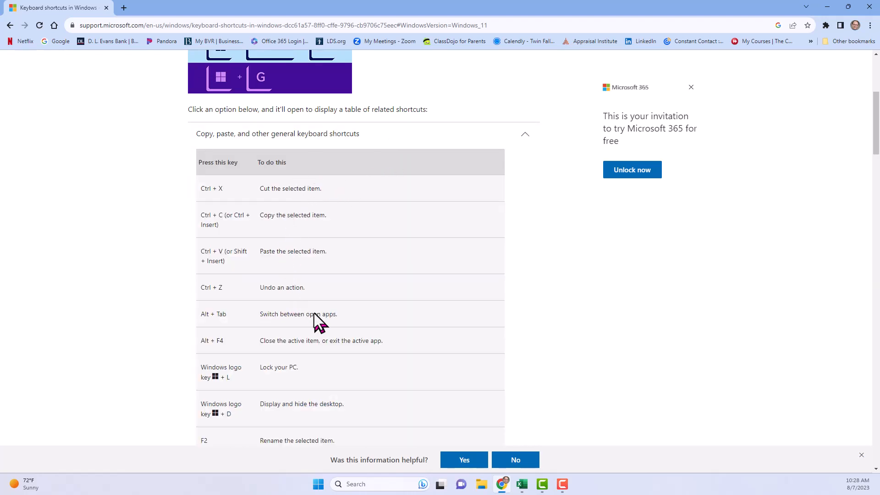
scroll(321, 361, down, 3)
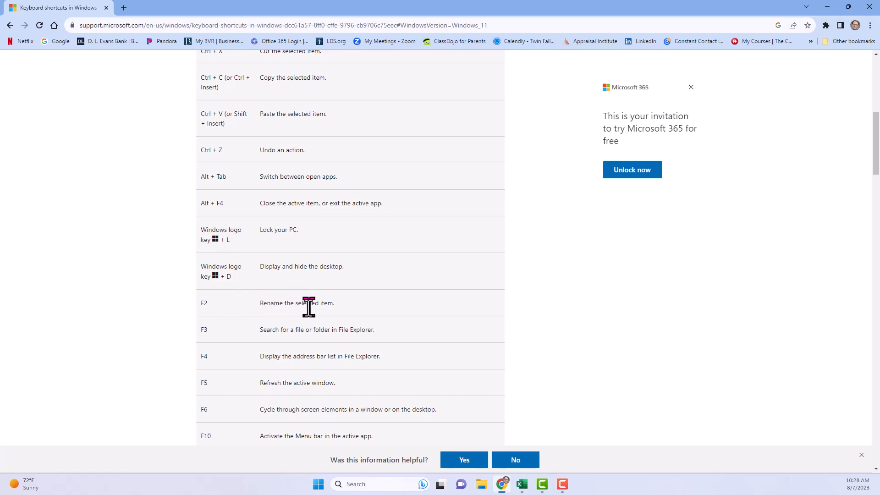
scroll(281, 331, down, 2)
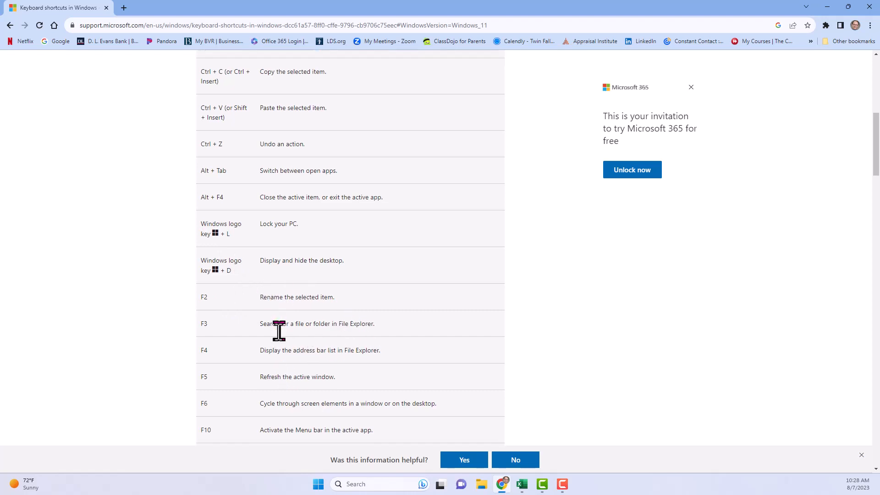
scroll(280, 331, down, 1)
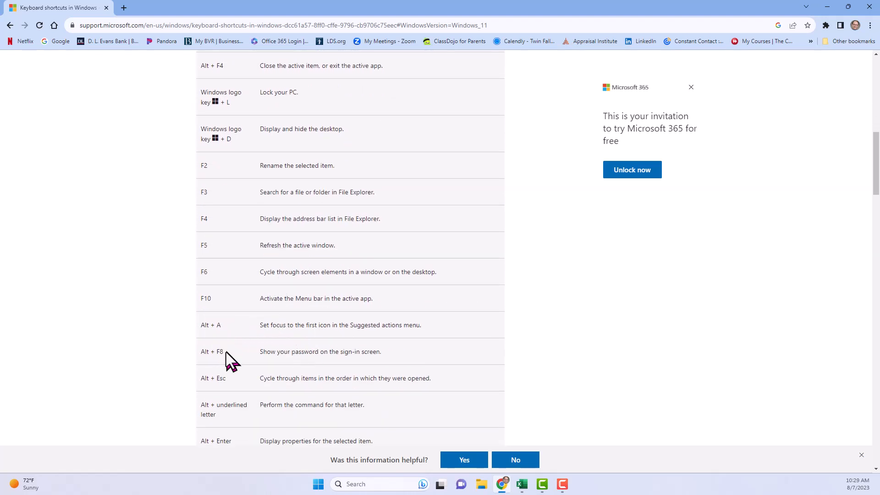
scroll(294, 362, down, 3)
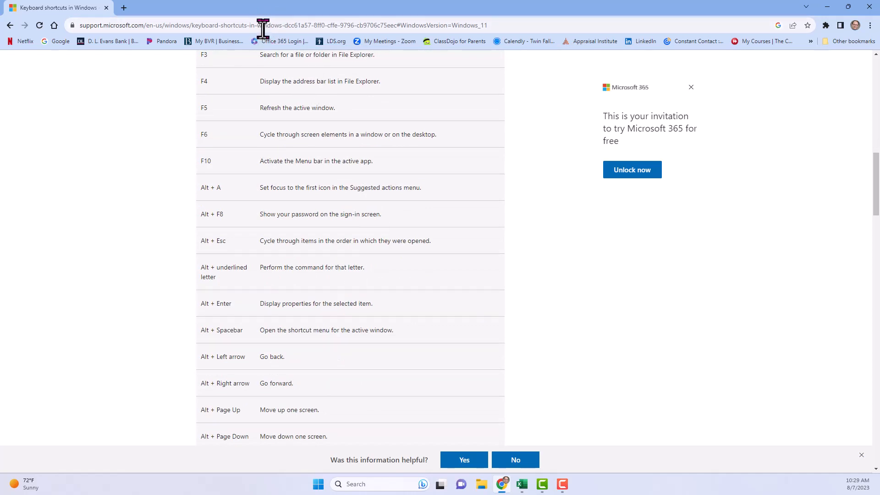
click(829, 7)
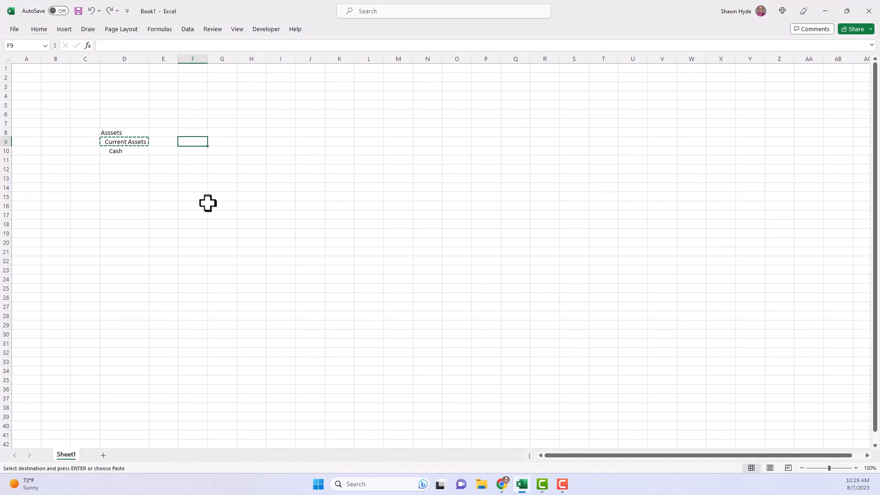
- Open the Format Cells dialog for F9 and look through its pages from Number to Protection
key(alt+F11)
key(ctrl+1)
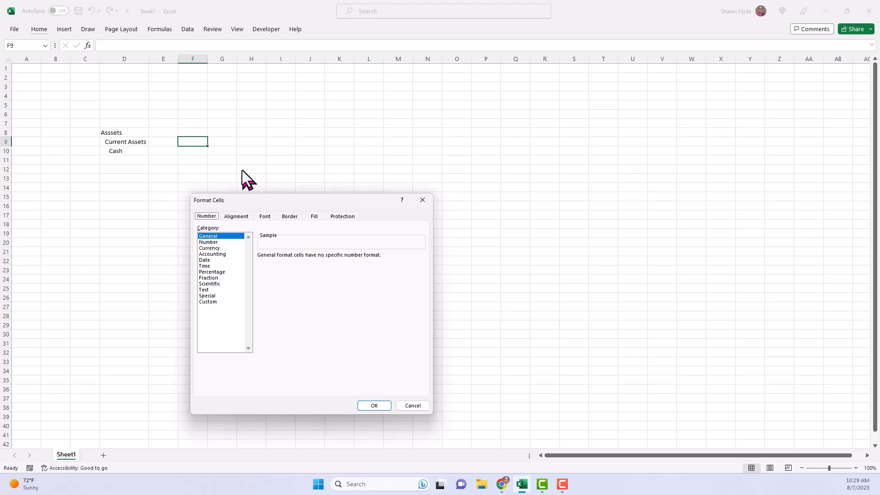
key(ctrl+Tab)
key(ctrl+Tab)
key(ctrl+Tab)
key(ctrl+Tab)
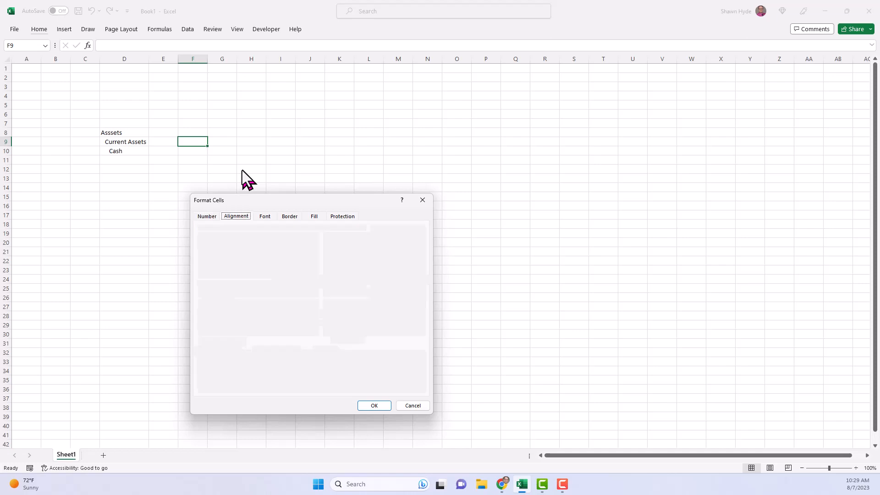
key(ctrl+Tab)
key(ctrl+Tab)
key(ctrl+Tab)
key(ctrl+Tab)
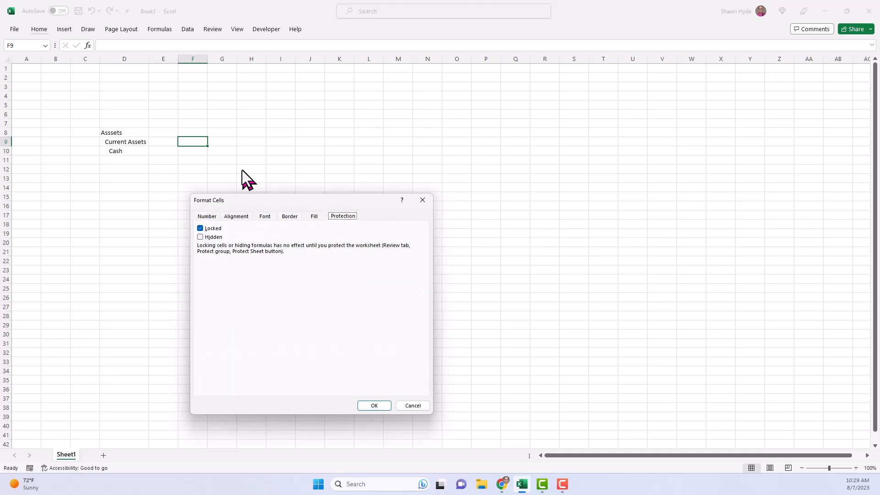
key(ctrl+Tab)
key(ctrl+Tab)
key(ctrl+Tab)
key(ctrl+Tab)
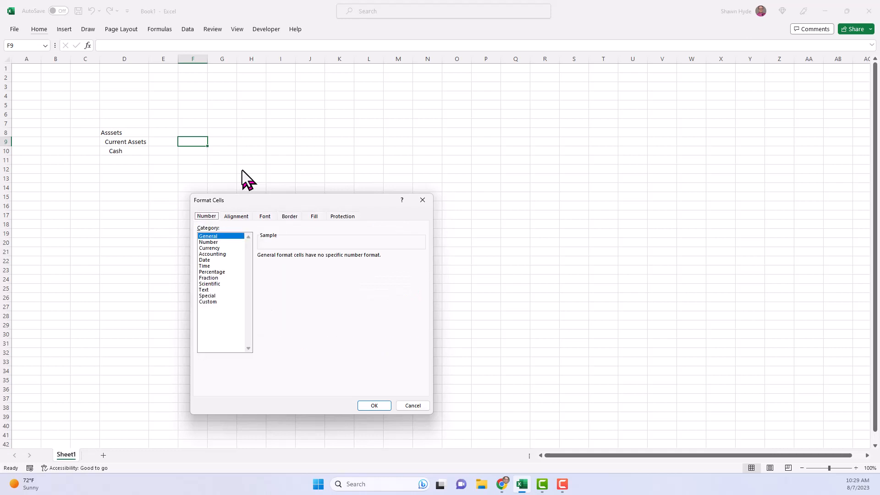
- Go through the number format categories for F9 and choose Accounting
key(Tab)
key(Down)
key(Down)
key(Down)
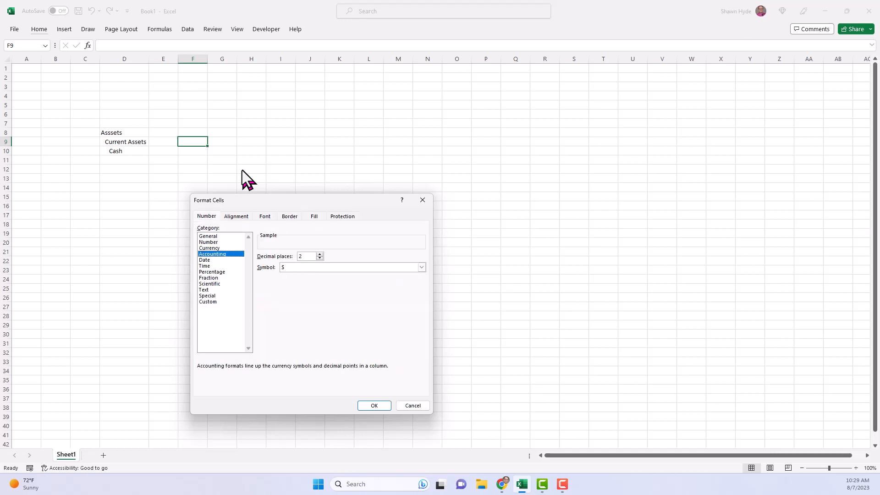
key(Down)
key(Down)
key(Down)
key(Down)
key(Down)
key(Down)
key(Down)
key(Up)
key(Up)
key(Up)
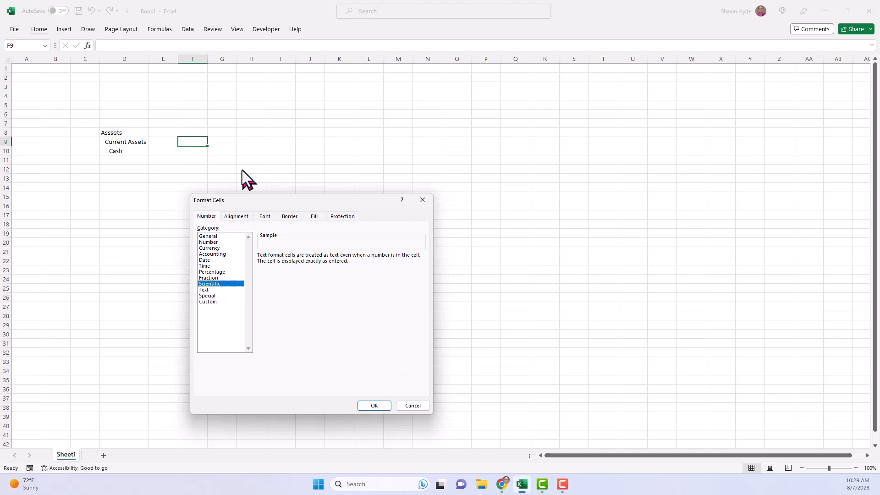
key(Up)
key(Up)
key(Up)
key(Up)
key(Up)
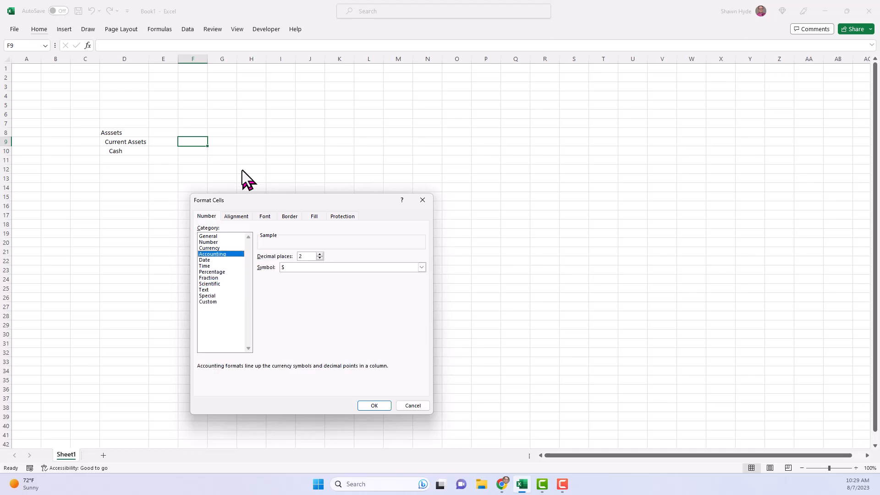
- Set the Accounting format of F9 to 0 decimal places with no currency symbol and apply it
key(Tab)
text(0)
key(Tab)
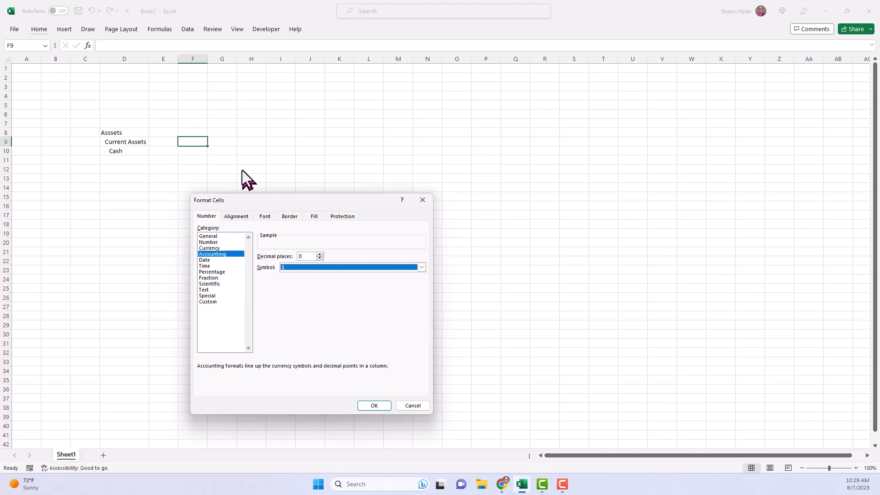
key(alt+Down)
key(Up)
key(Return)
key(Return)
- Enter 154648 in F9
text(154648)
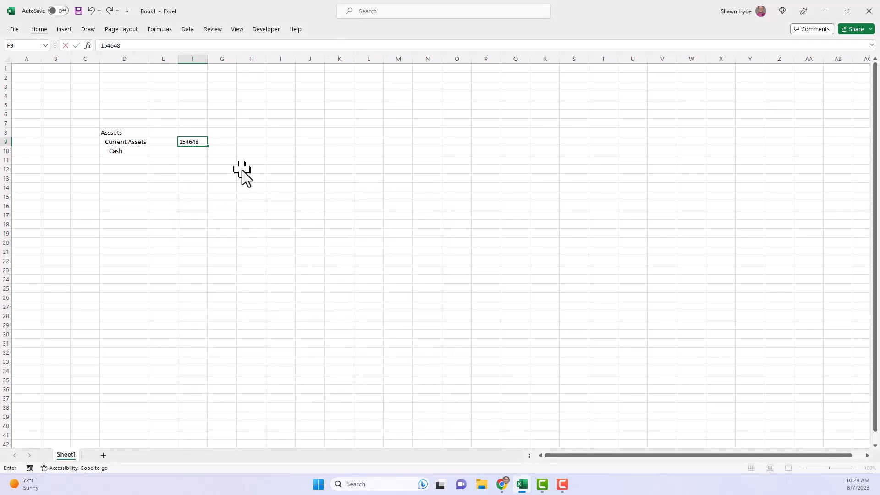
key(Return)
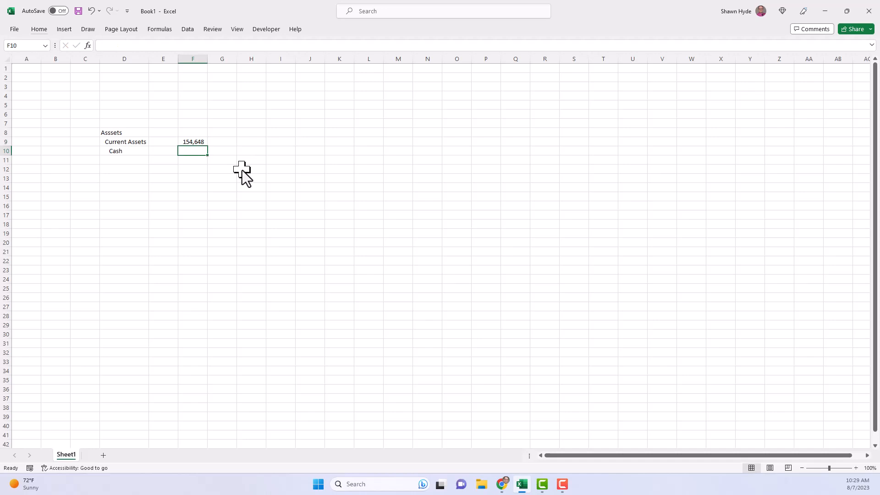
- Replace the value in F9 with .25
key(Up)
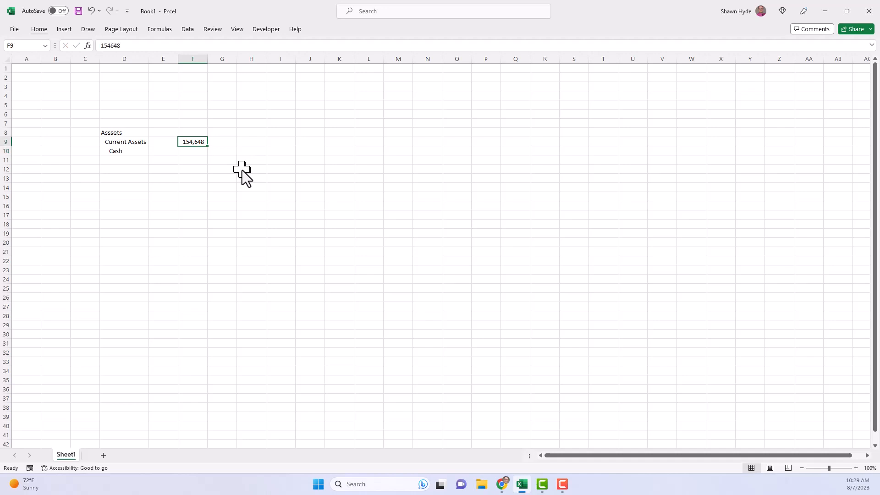
text(0)
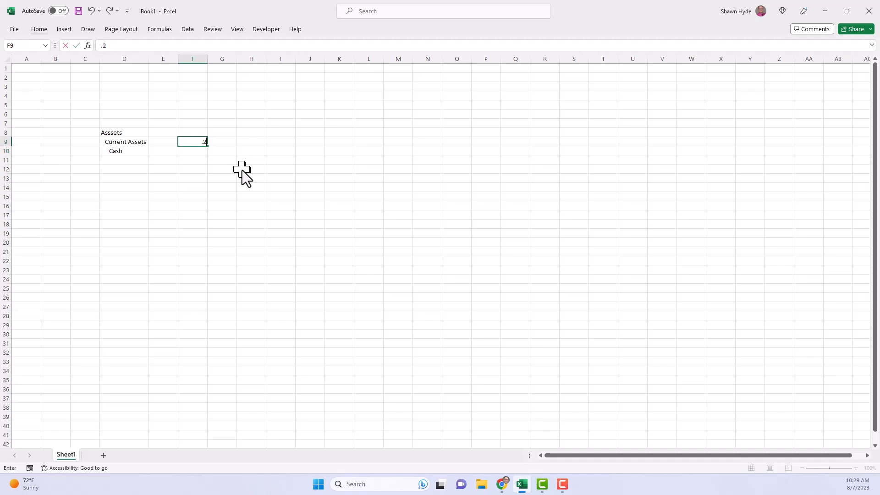
key(Return)
- Increase the number of decimals shown in F9 by two places
key(Up)
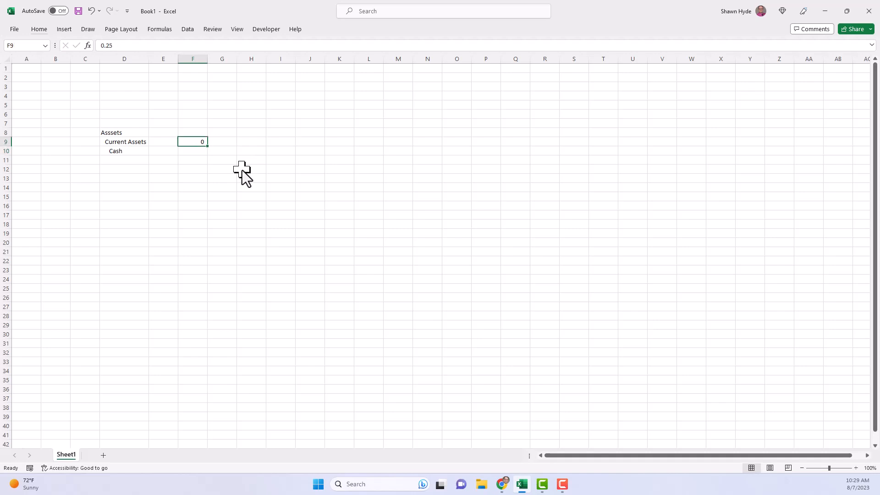
key(alt)
key(h)
key(0)
key(alt)
key(h)
key(0)
- Enter 1 in F10, the cell in the Cash row below the .25 value
key(ctrl+c)
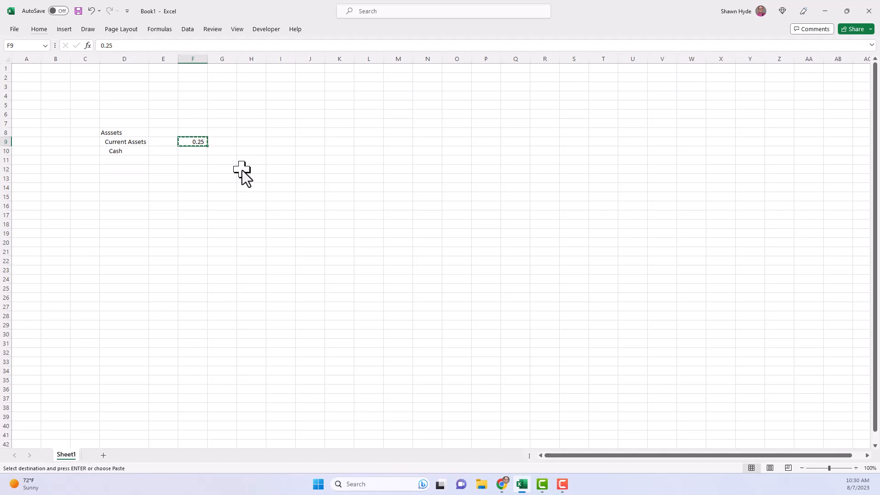
key(Down)
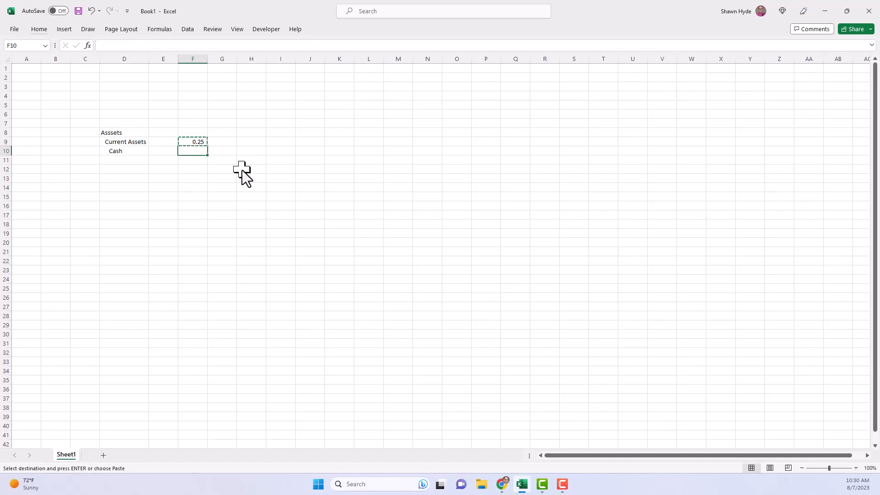
text(1)
key(Return)
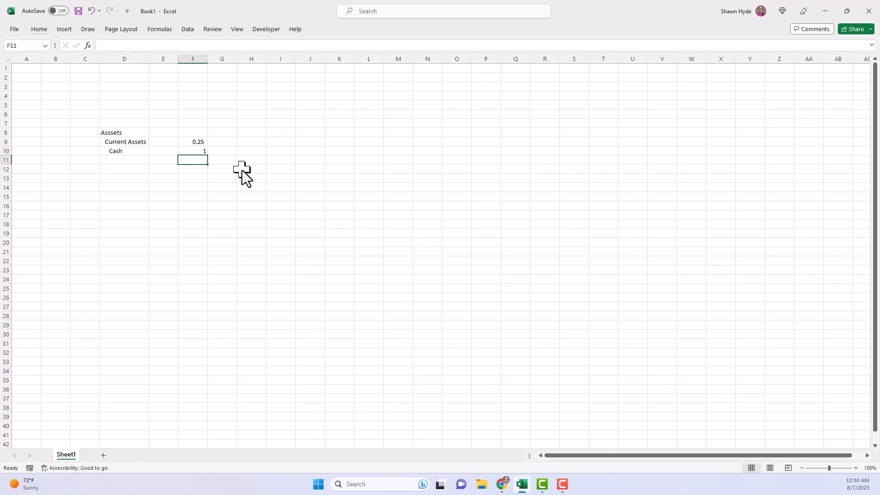
- Copy F9 and paste only its formats onto F10 with Paste Special
key(Up)
key(Up)
key(ctrl+c)
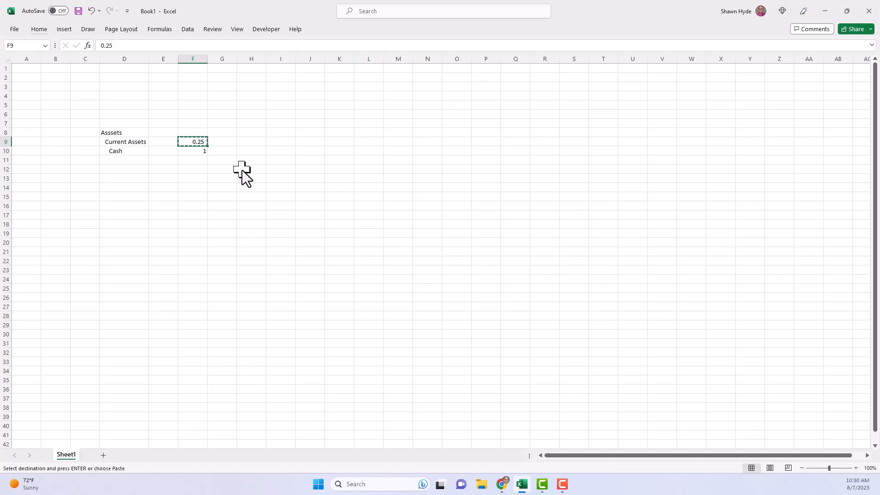
key(Down)
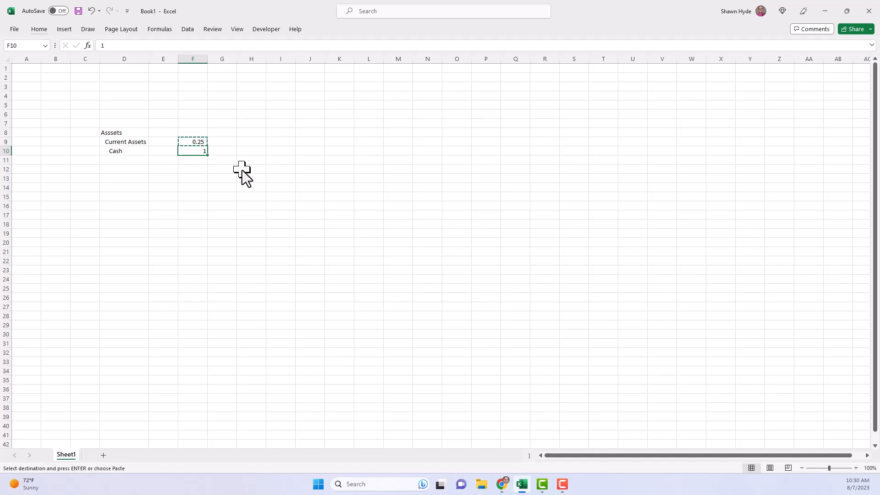
key(alt)
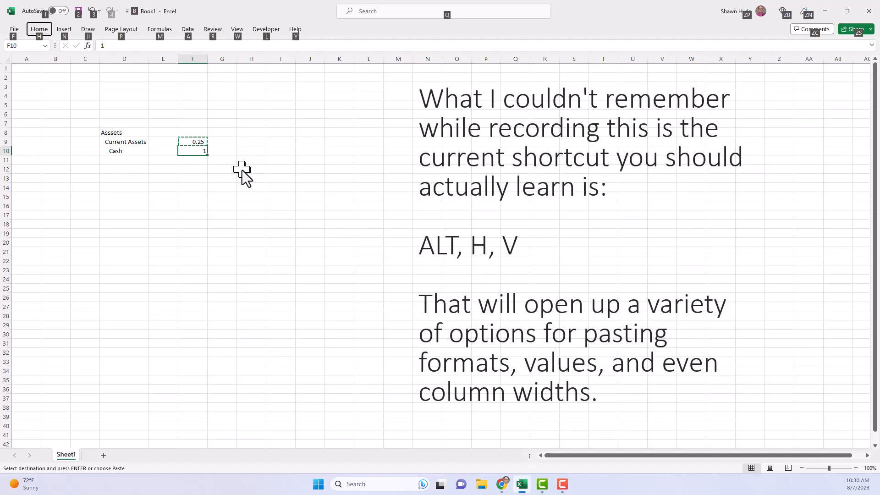
key(e)
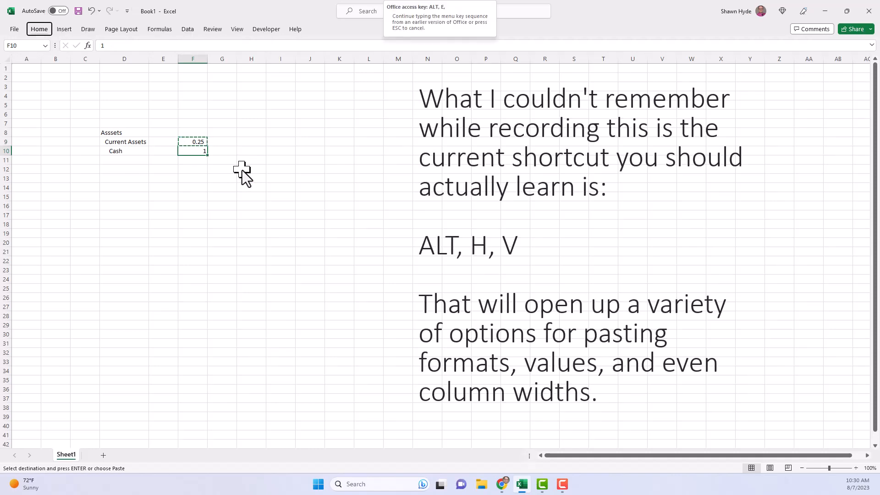
key(s)
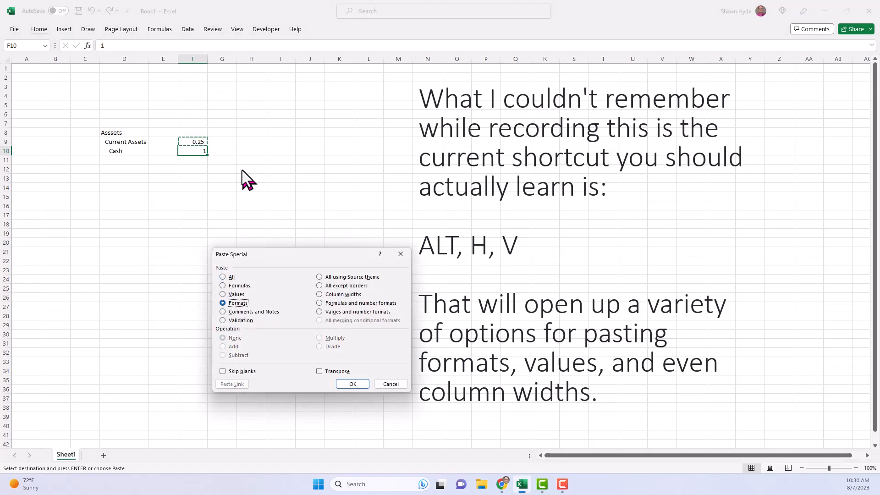
key(Return)
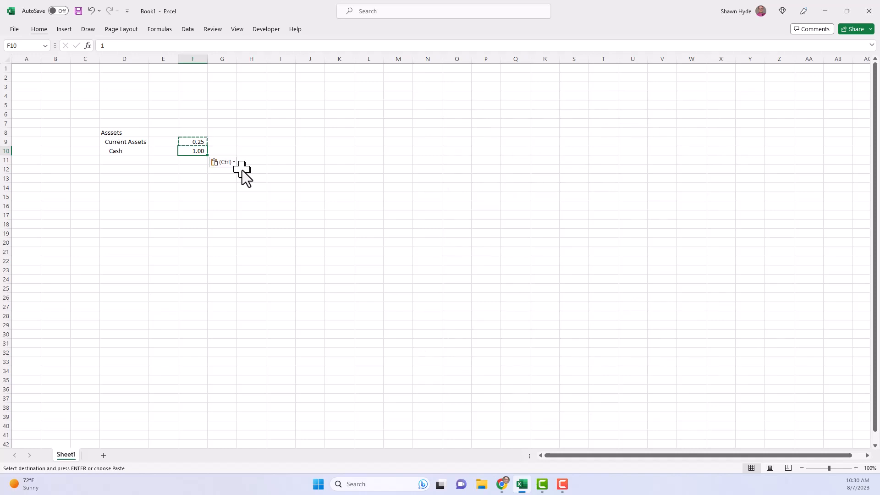
- Open the Format Cells dialog for F10 and twice for F9, closing it each time without changes
key(ctrl+1)
key(Escape)
key(Up)
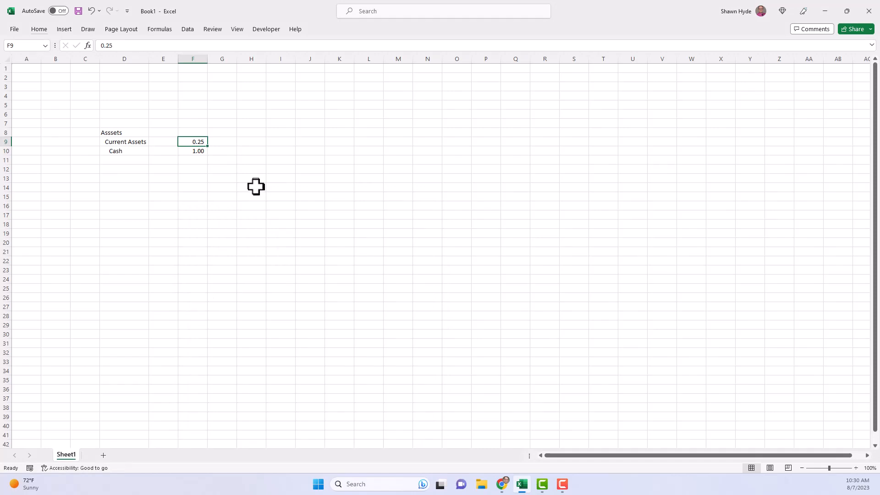
key(alt)
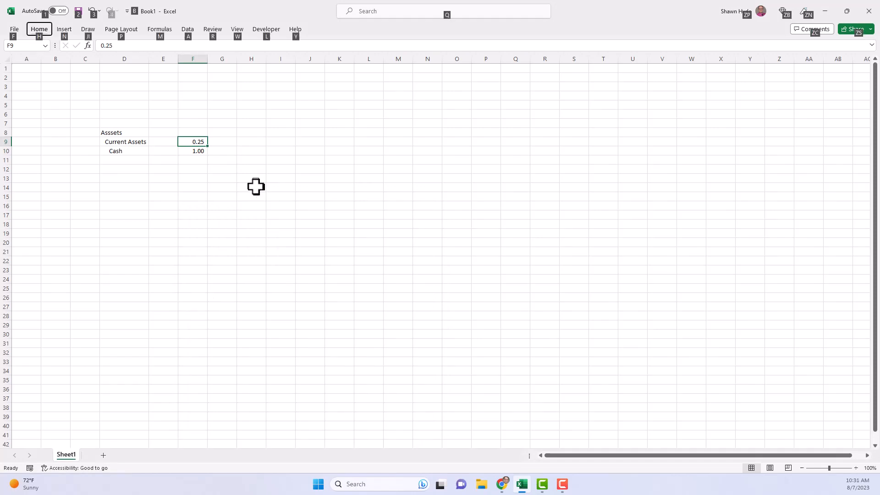
key(h)
key(o)
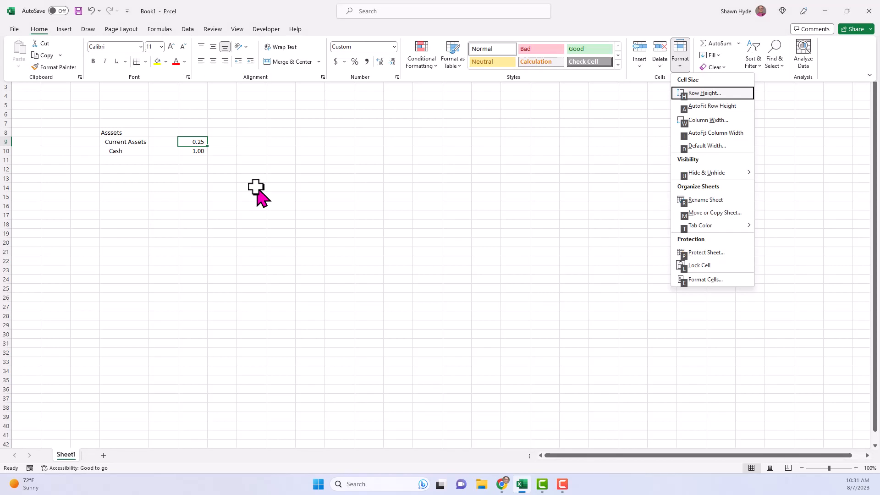
key(e)
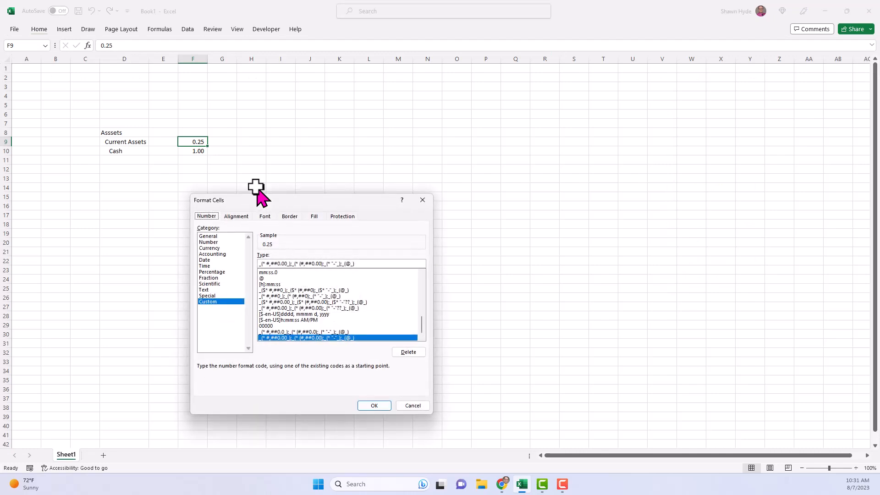
key(Escape)
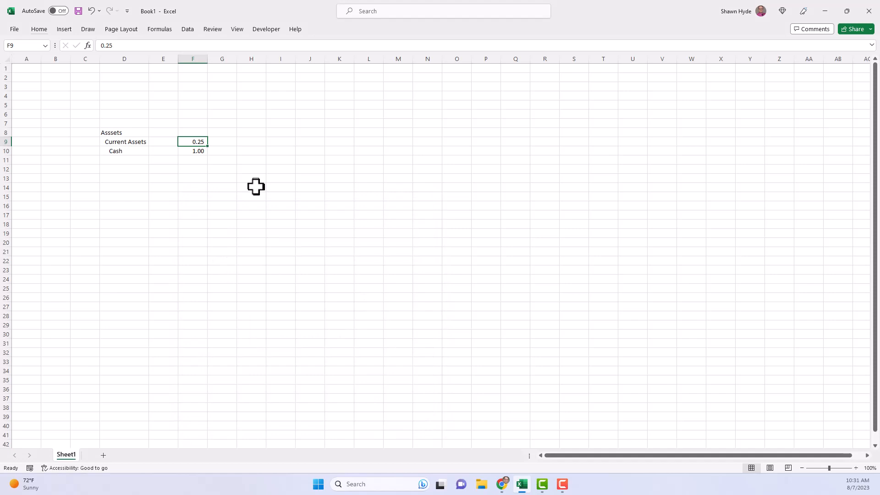
key(ctrl+1)
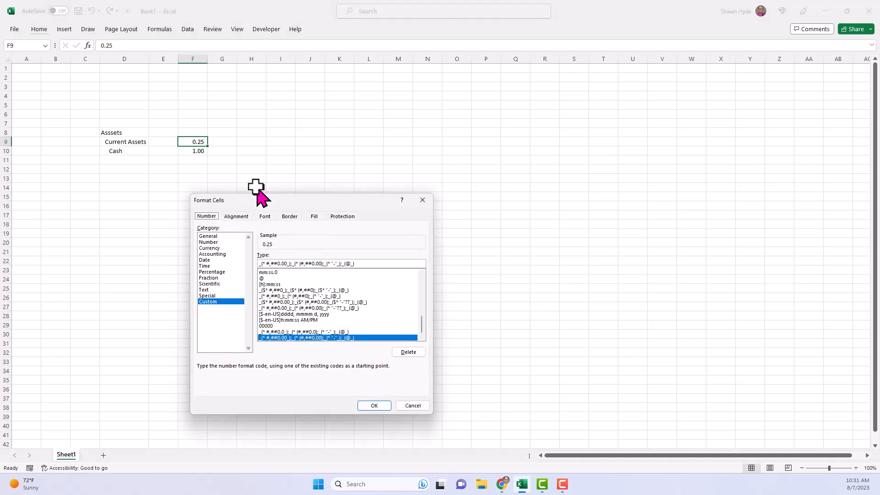
key(Escape)
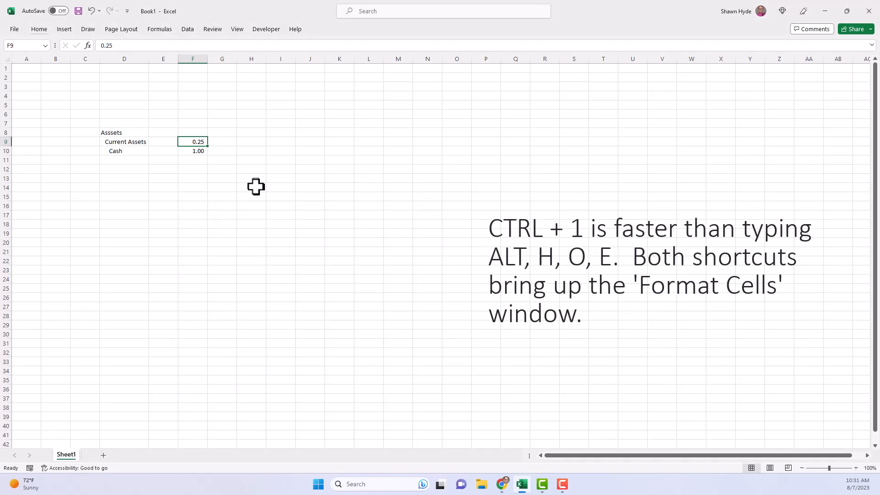
- Enter 1 in U9, far along the Current Assets row
key(Right)
key(Right)
key(Right)
key(Right)
key(Right)
key(Right)
key(Right)
key(Right)
key(Right)
key(Right)
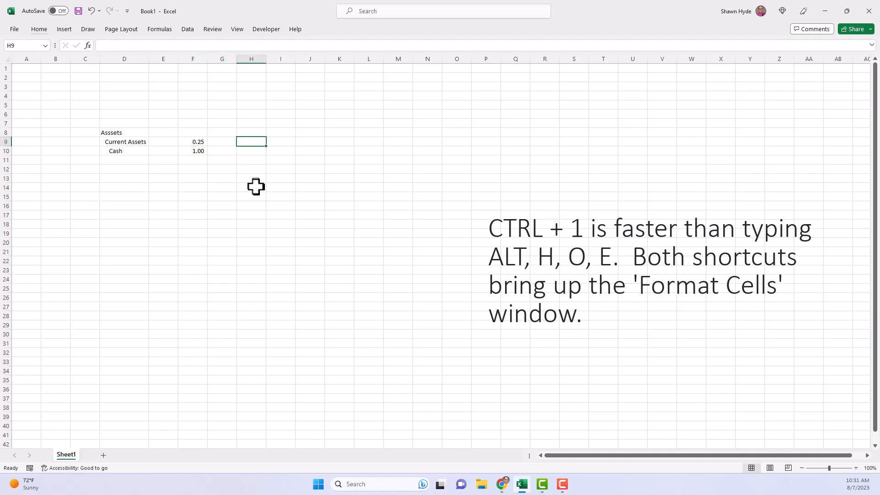
key(Right)
key(Right)
key(Right)
key(Right)
key(Right)
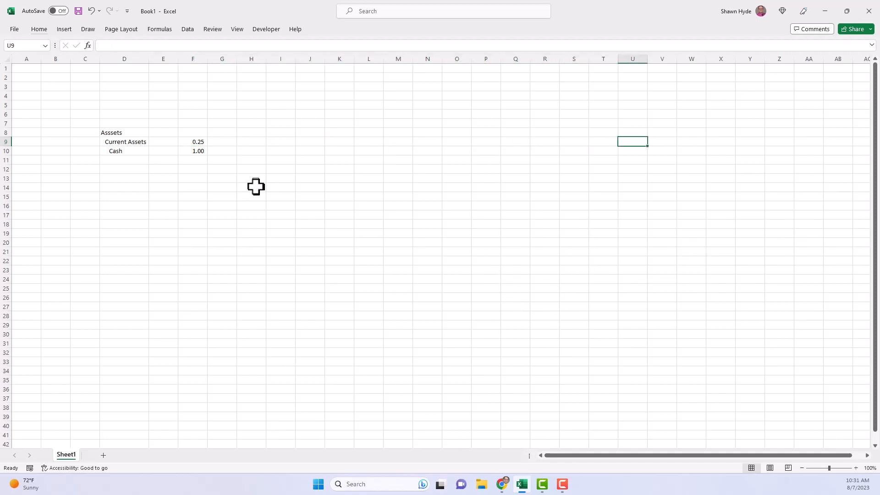
text(1)
key(Return)
- Jump back and forth between the filled cells F9 and U9, including one jump to F9 from the empty cell Q9
key(Up)
key(ctrl+Left)
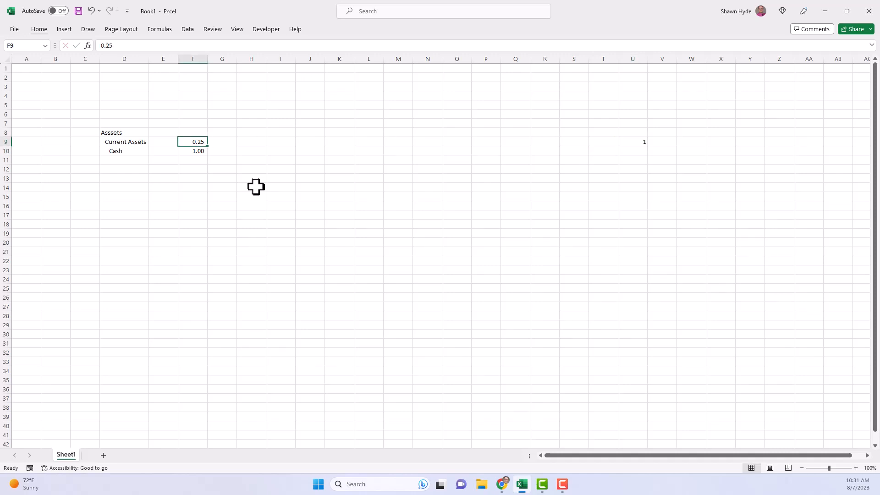
key(ctrl+Right)
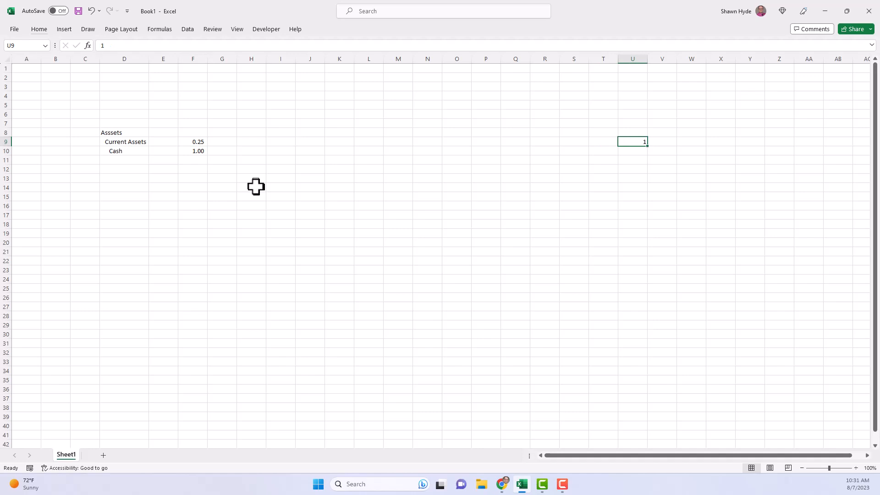
key(ctrl+Left)
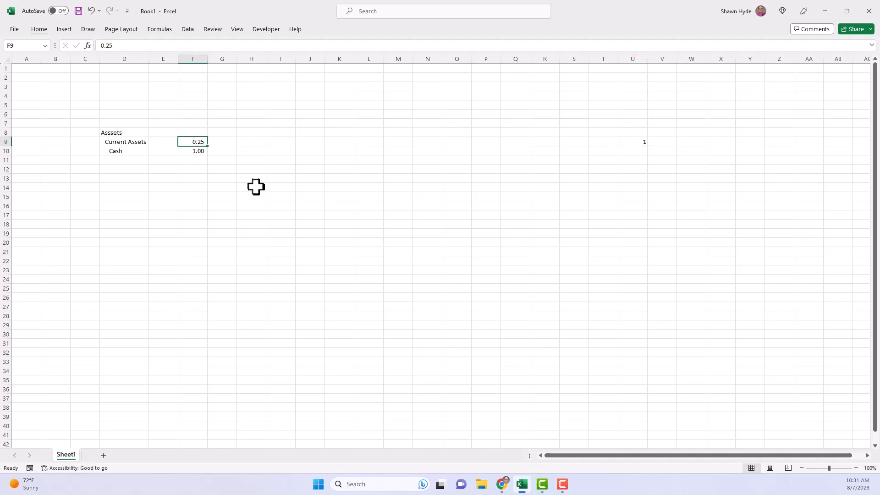
key(ctrl+Right)
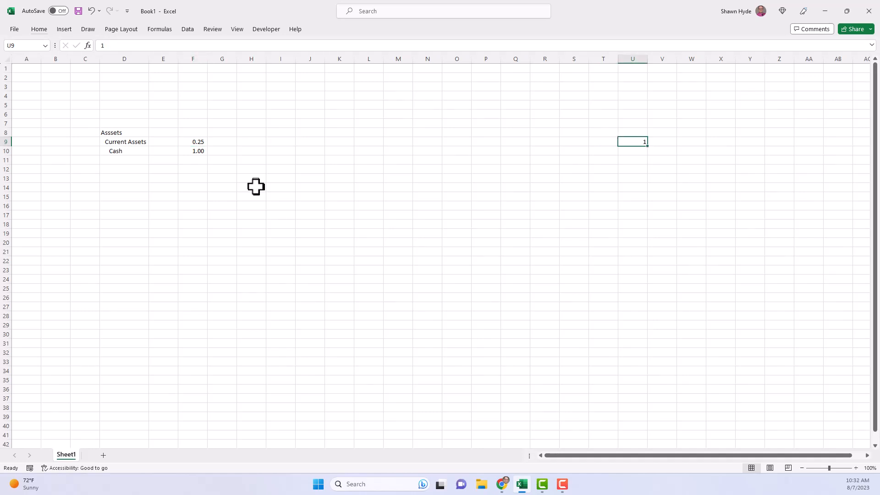
key(Left)
key(Left)
key(Left)
key(Left)
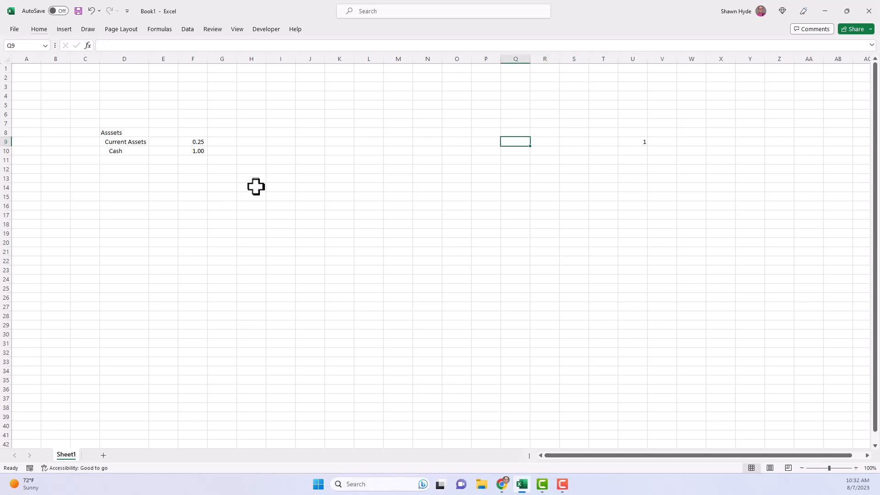
key(ctrl+Left)
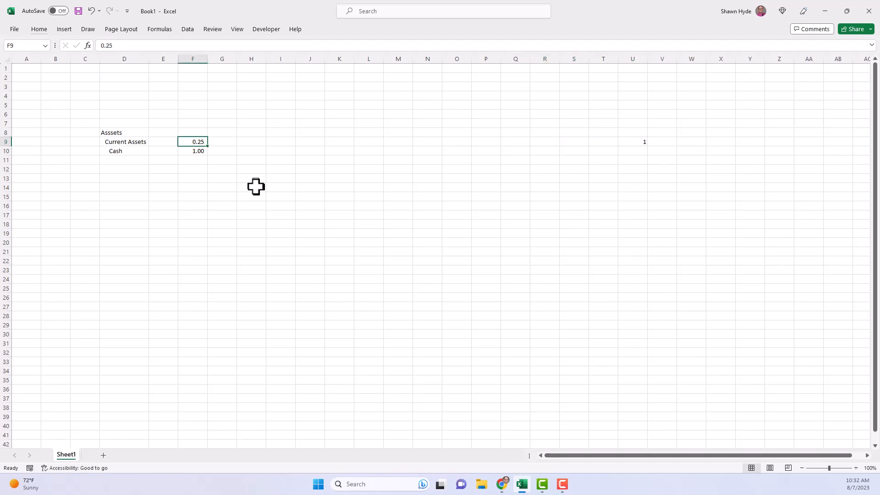
- Jump along the filled cells of row 9, go to the last used cell U10, and return to A1
key(ctrl+Left)
key(ctrl+Right)
key(ctrl+End)
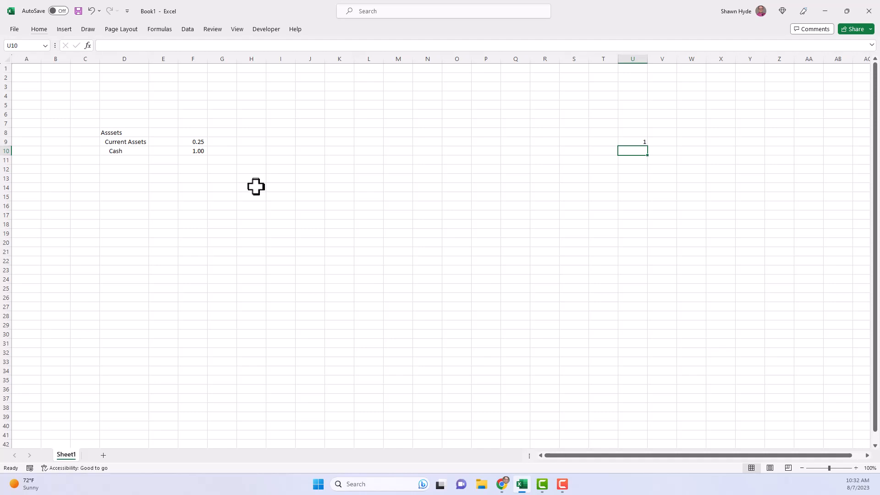
key(ctrl+Home)
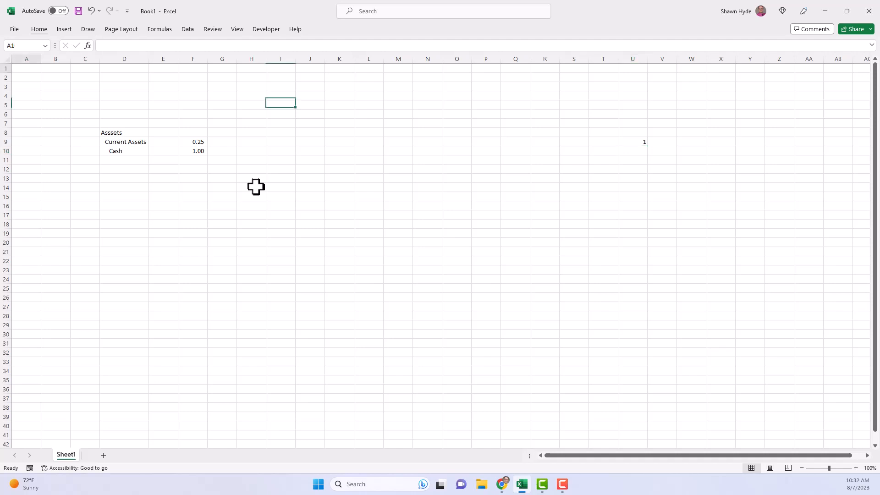